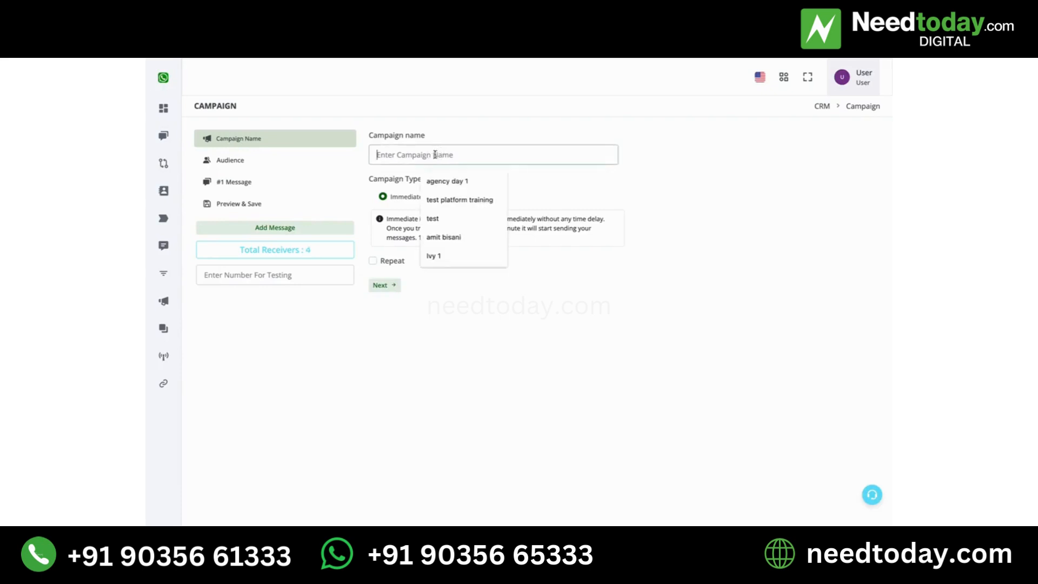
# Name the campaign "test" using the suggested entry
pyautogui.write('test')
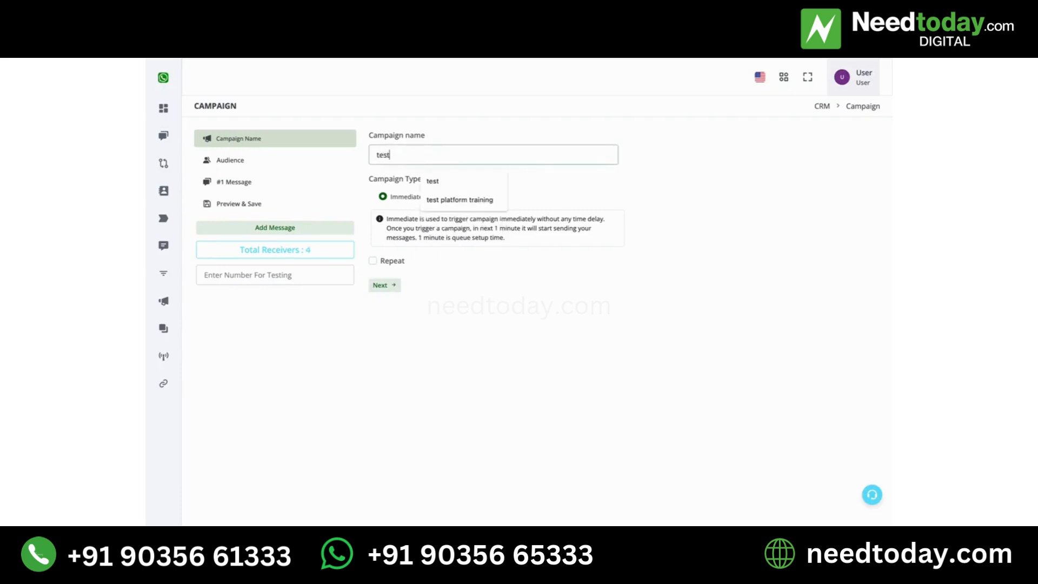
pyautogui.click(583, 201)
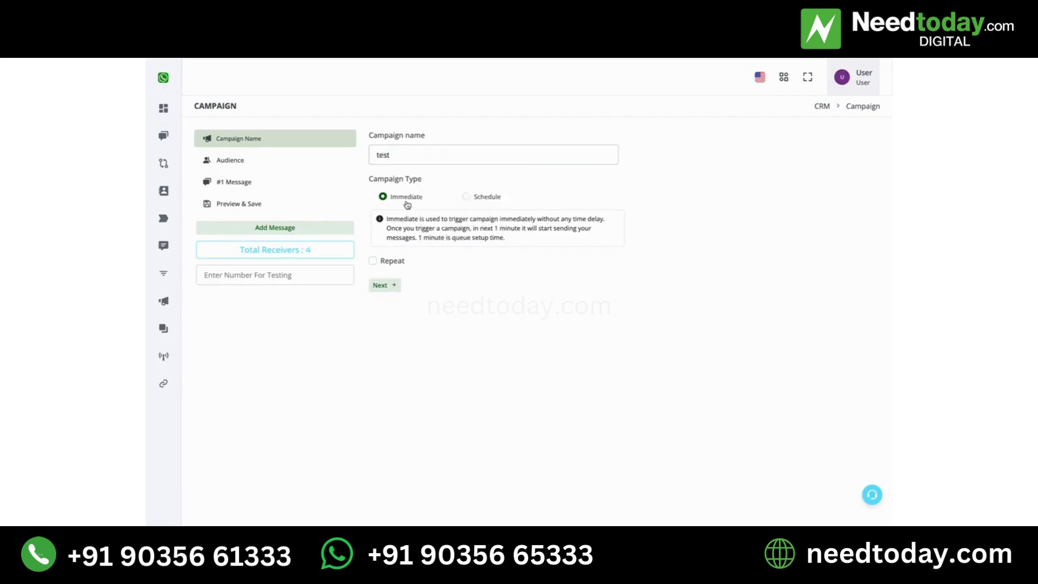
pyautogui.click(484, 198)
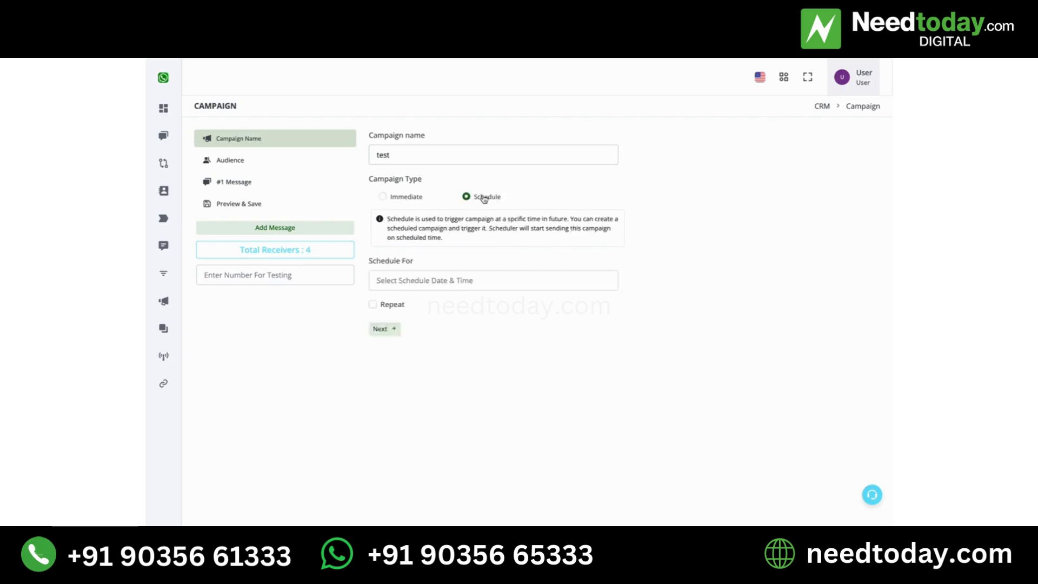
pyautogui.click(461, 279)
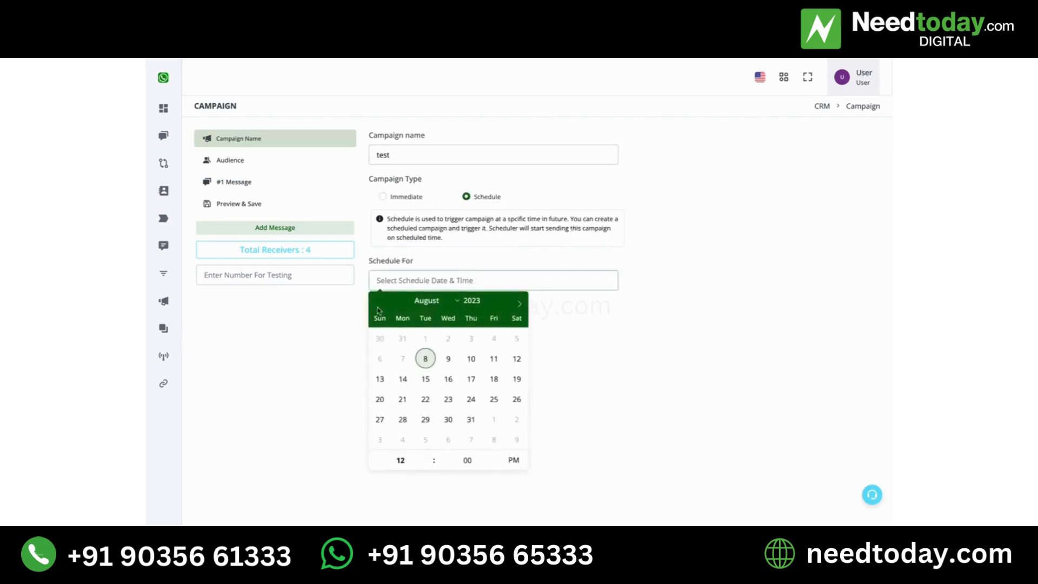
pyautogui.click(663, 385)
pyautogui.click(418, 197)
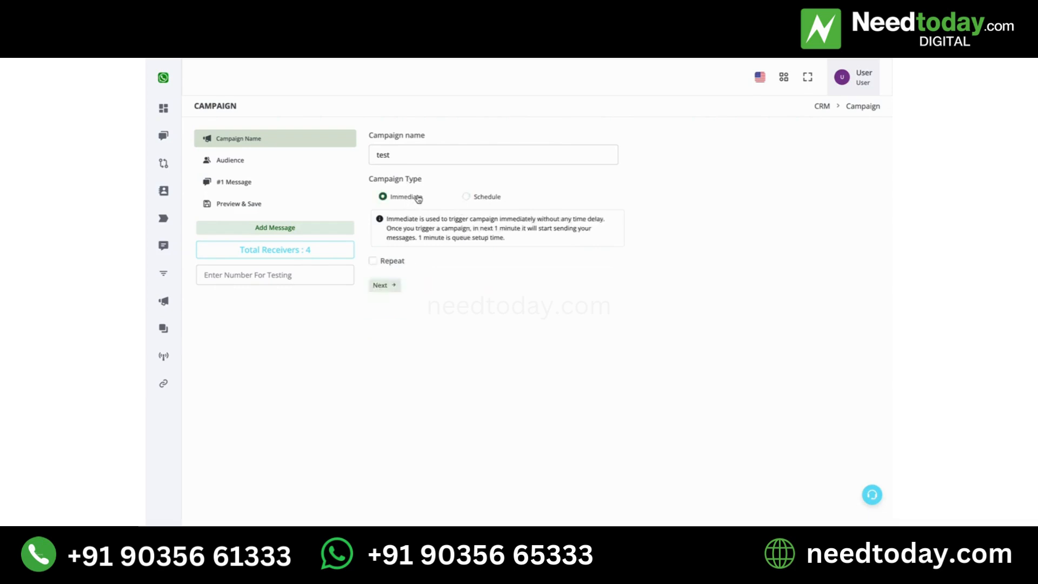
# Open the Audience section and switch the audience to Segmented
pyautogui.click(268, 161)
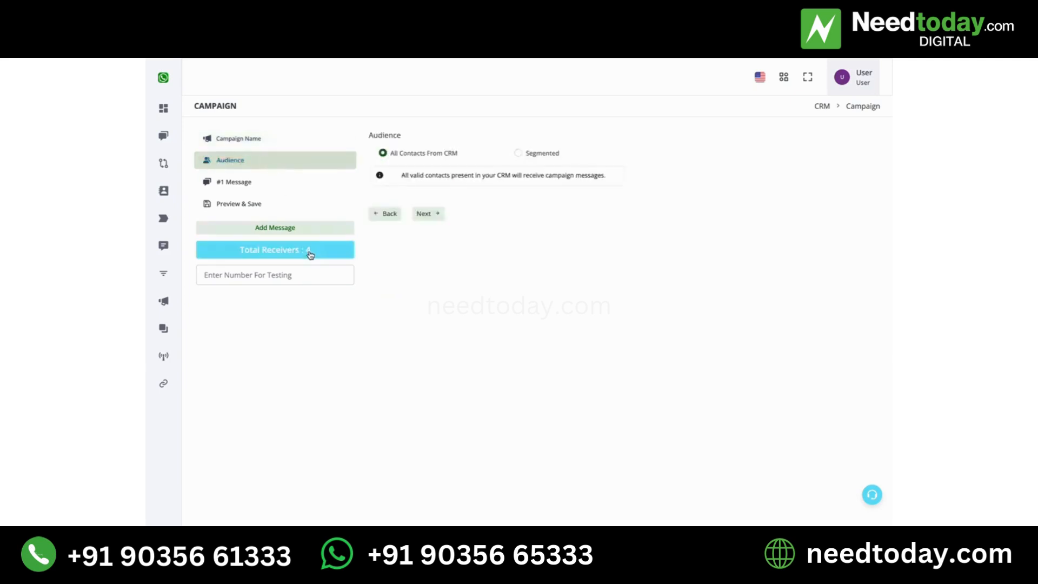
pyautogui.moveTo(161, 185)
pyautogui.click(532, 162)
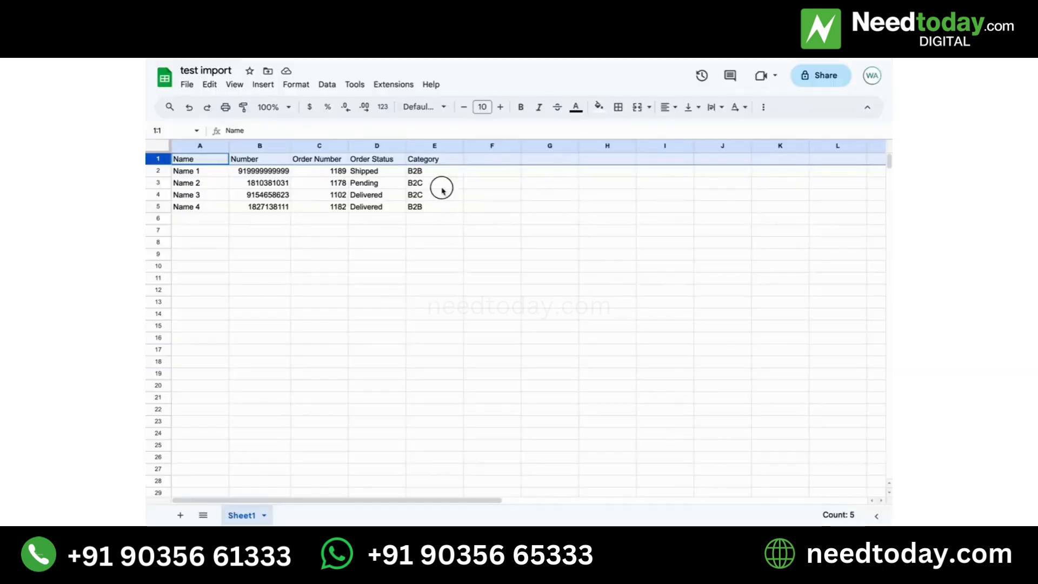
pyautogui.click(437, 187)
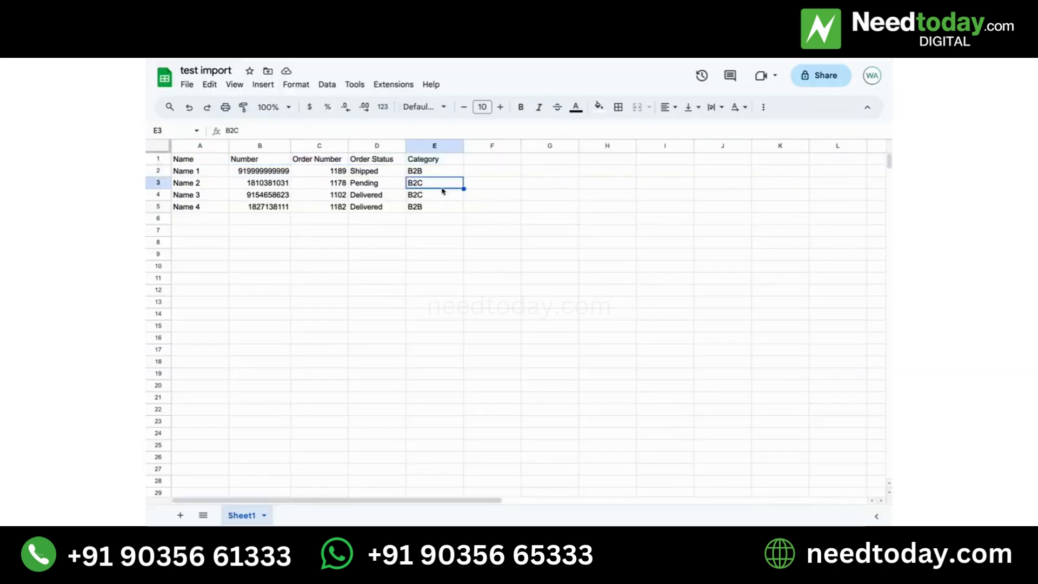
# Review the Category column of the contacts spreadsheet
pyautogui.click(429, 196)
pyautogui.click(429, 187)
pyautogui.click(429, 199)
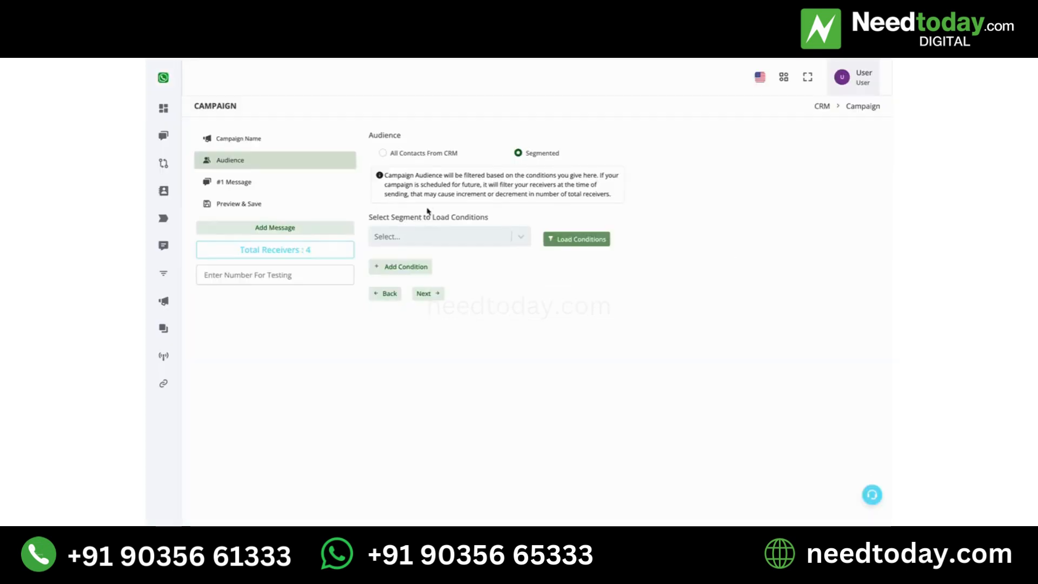
# Add an audience condition and choose the category field
pyautogui.click(422, 266)
pyautogui.click(424, 286)
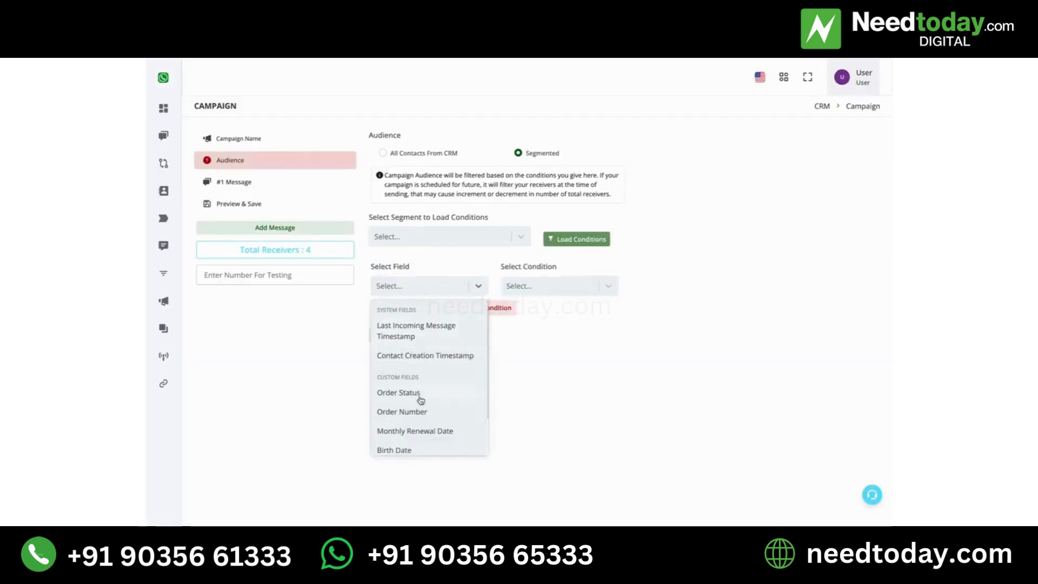
pyautogui.scroll(-2, 421, 400)
pyautogui.scroll(1, 424, 390)
pyautogui.scroll(-1, 427, 379)
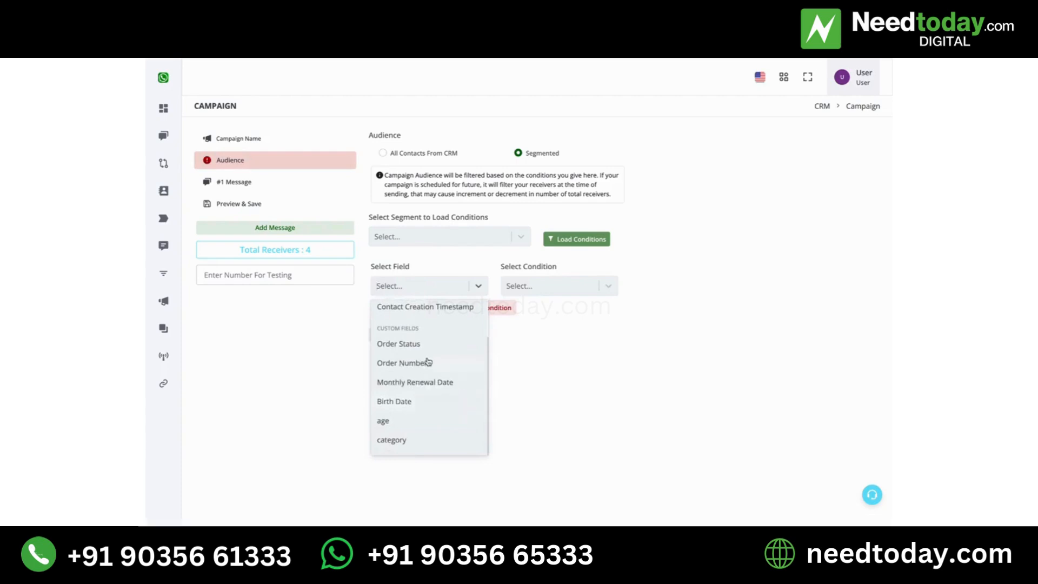
pyautogui.click(413, 443)
# Set the condition to "is" with the value B2C
pyautogui.click(557, 287)
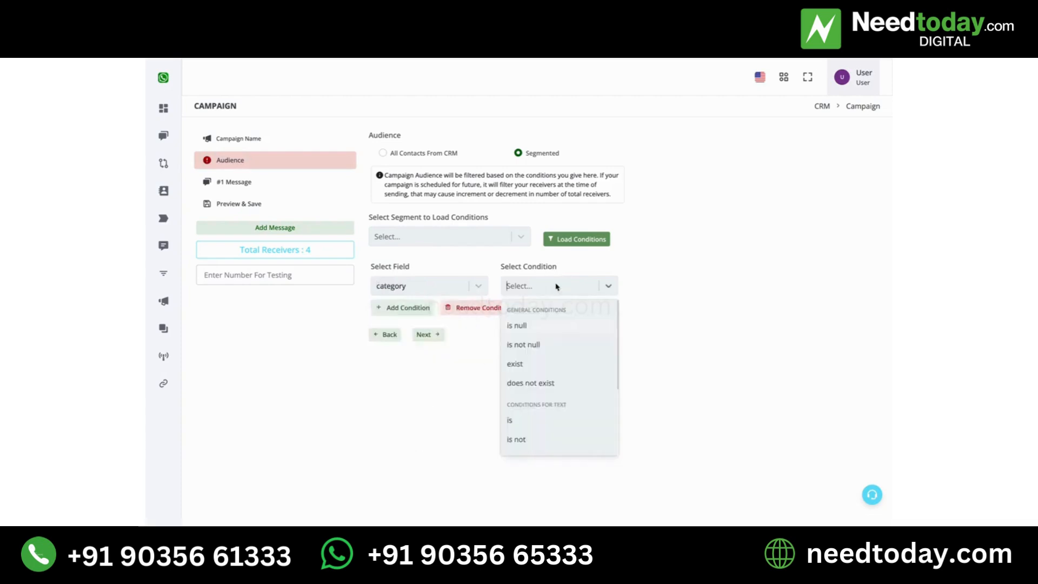
pyautogui.click(533, 422)
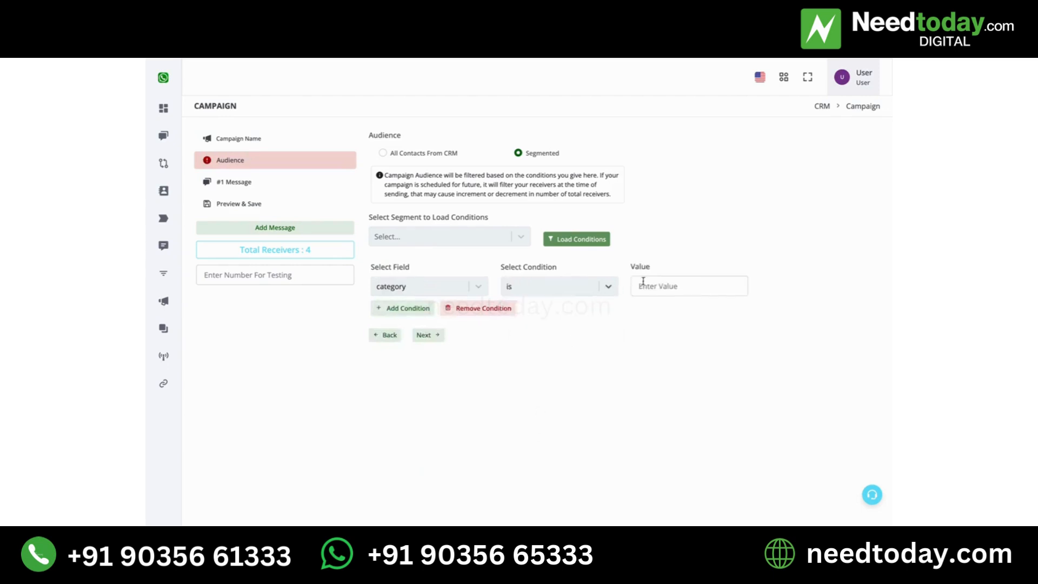
pyautogui.click(647, 283)
pyautogui.write('B2')
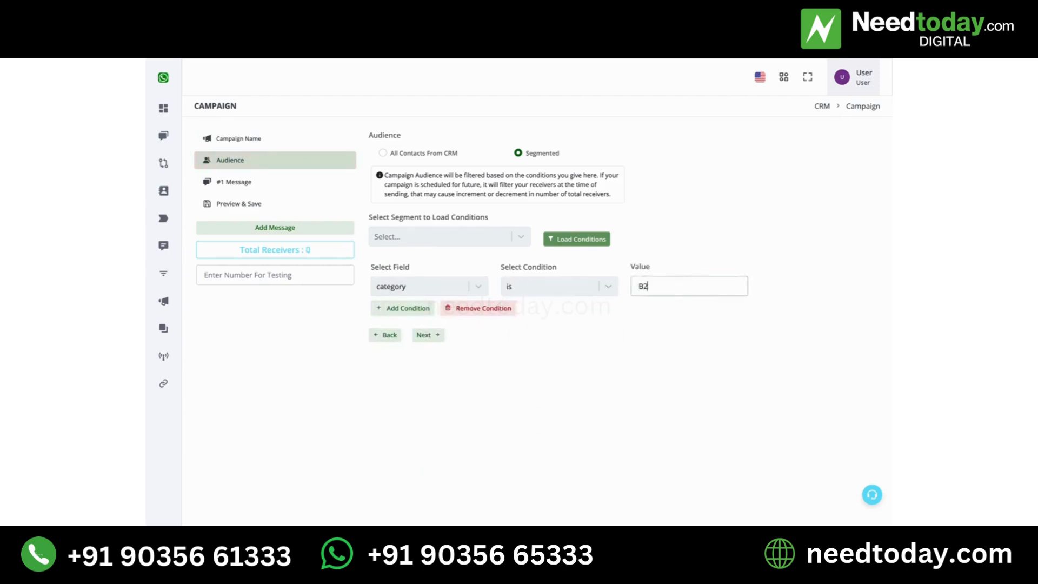
pyautogui.write('C')
pyautogui.click(634, 348)
pyautogui.moveTo(665, 285); pyautogui.dragTo(636, 285)
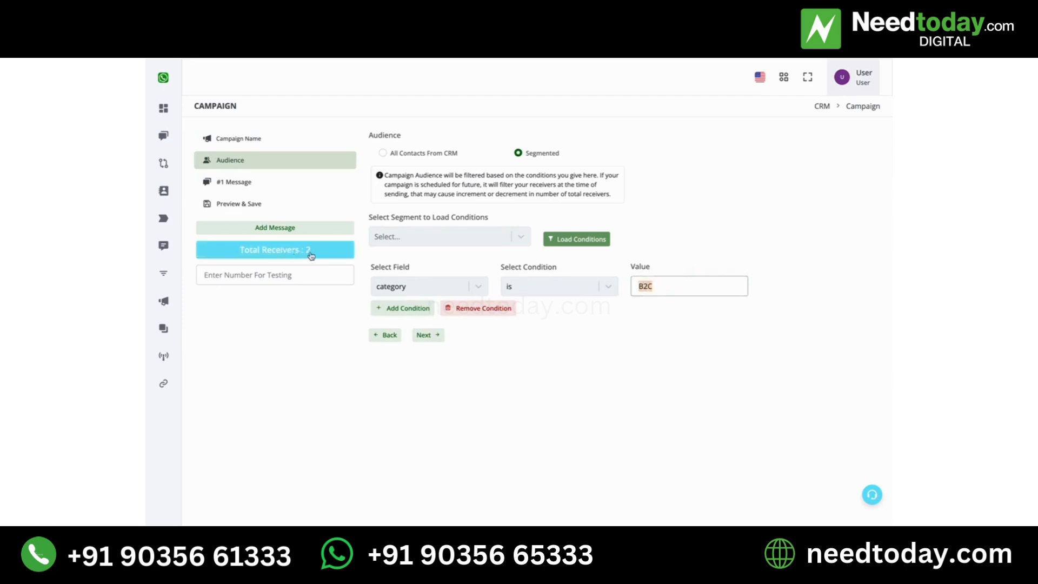
pyautogui.click(647, 348)
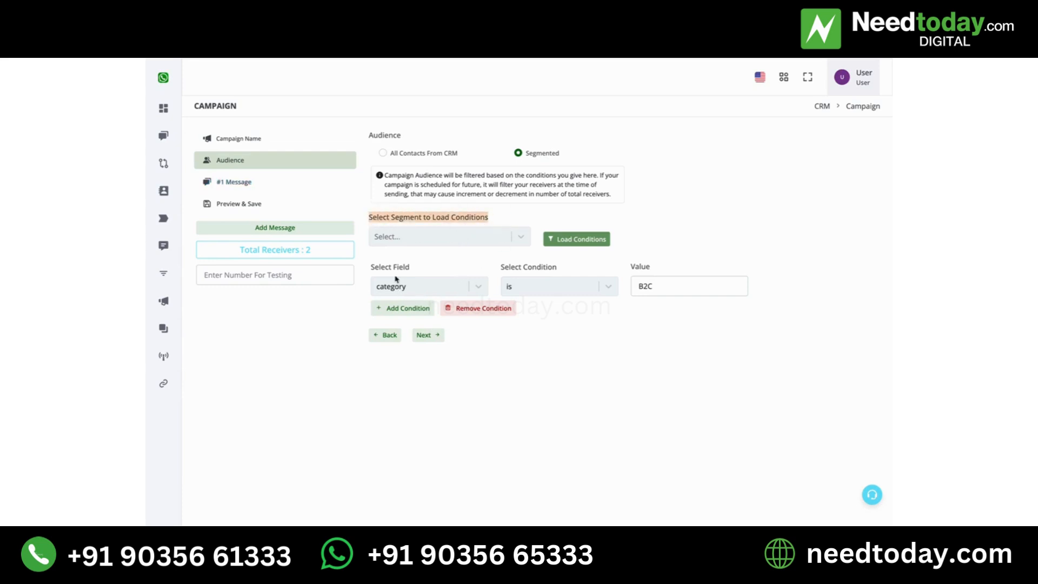
# Open the Segments page from the main menu
pyautogui.click(447, 233)
pyautogui.click(595, 212)
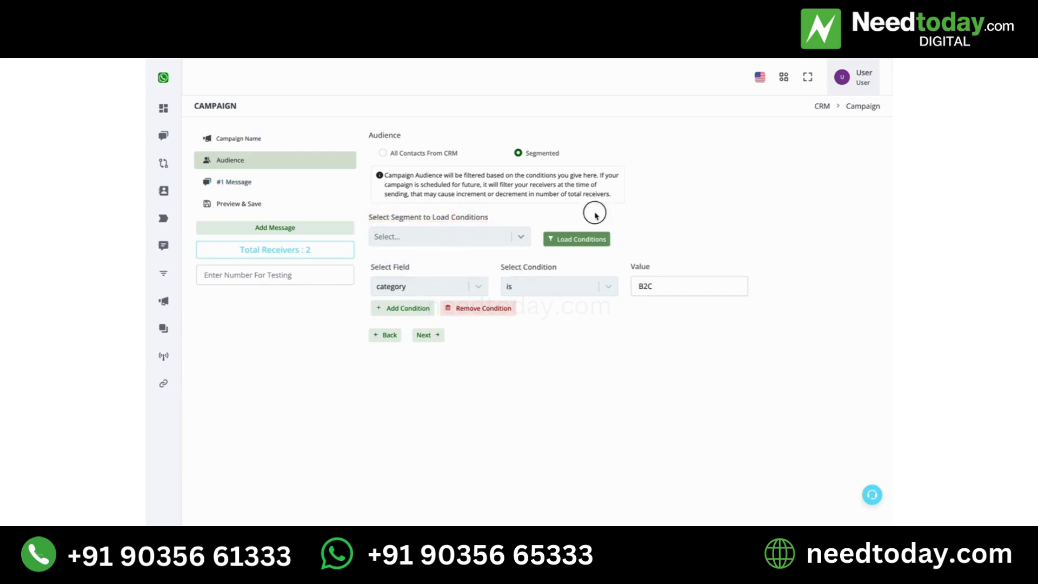
pyautogui.moveTo(146, 232)
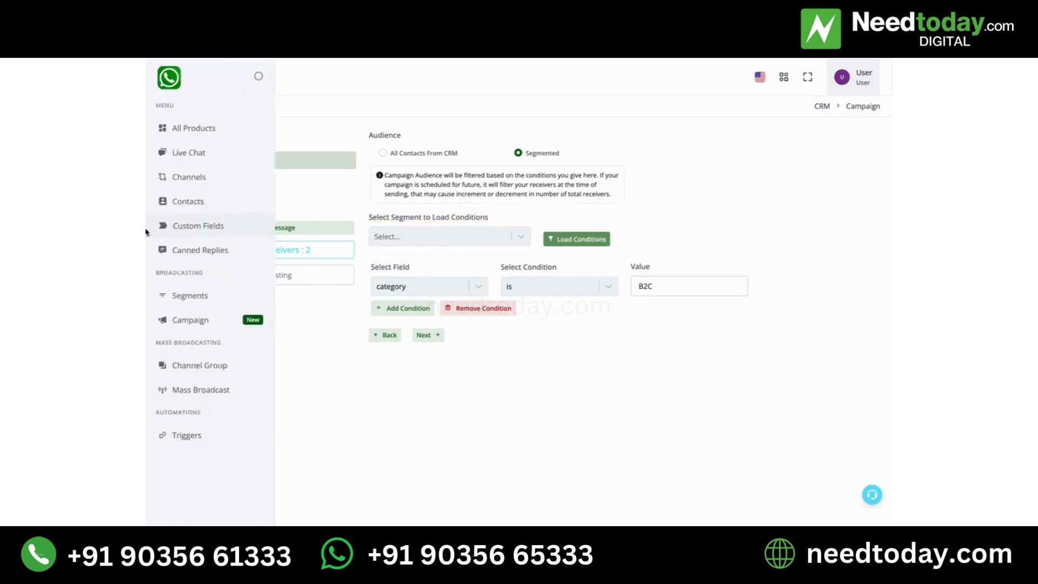
pyautogui.click(200, 301)
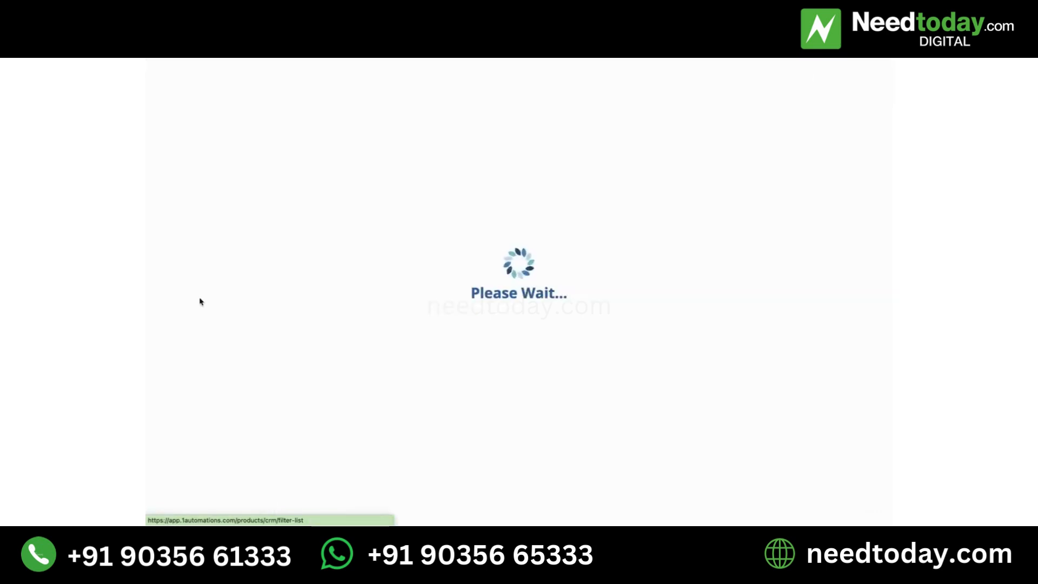
# Add a new segment titled B2B filtering where category is
pyautogui.click(820, 149)
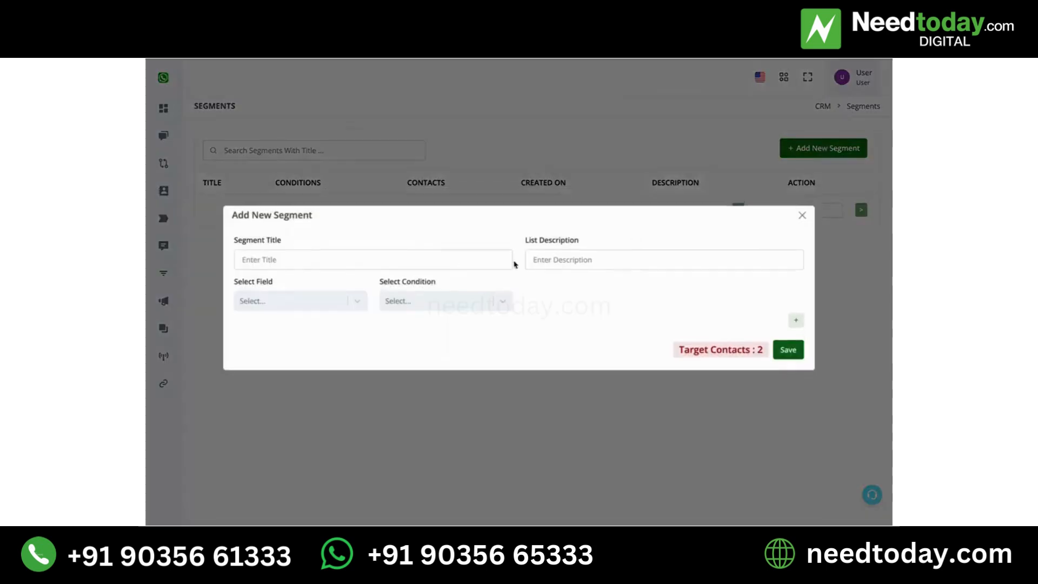
pyautogui.click(408, 262)
pyautogui.write('B2B')
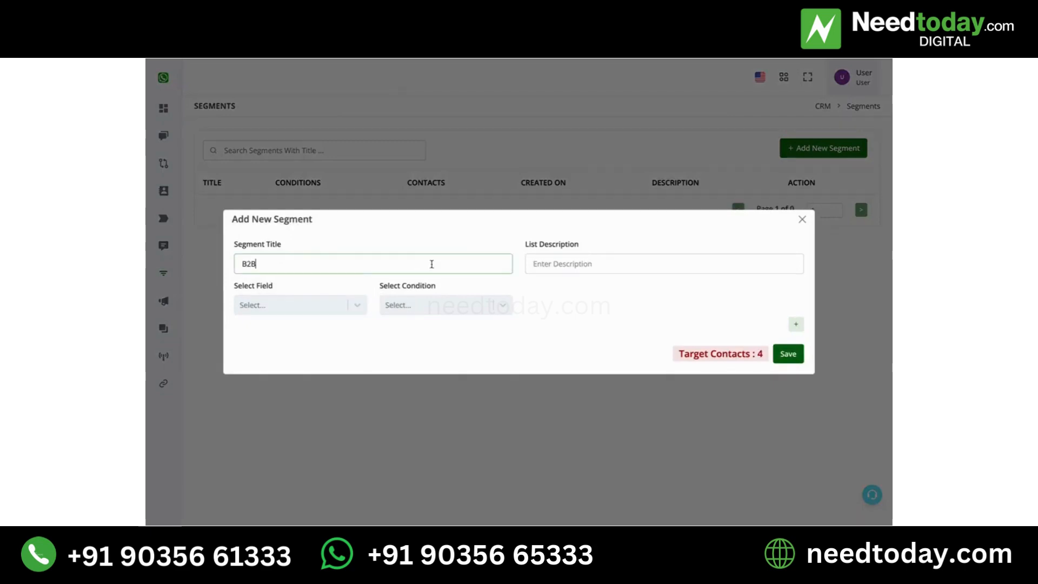
pyautogui.click(329, 308)
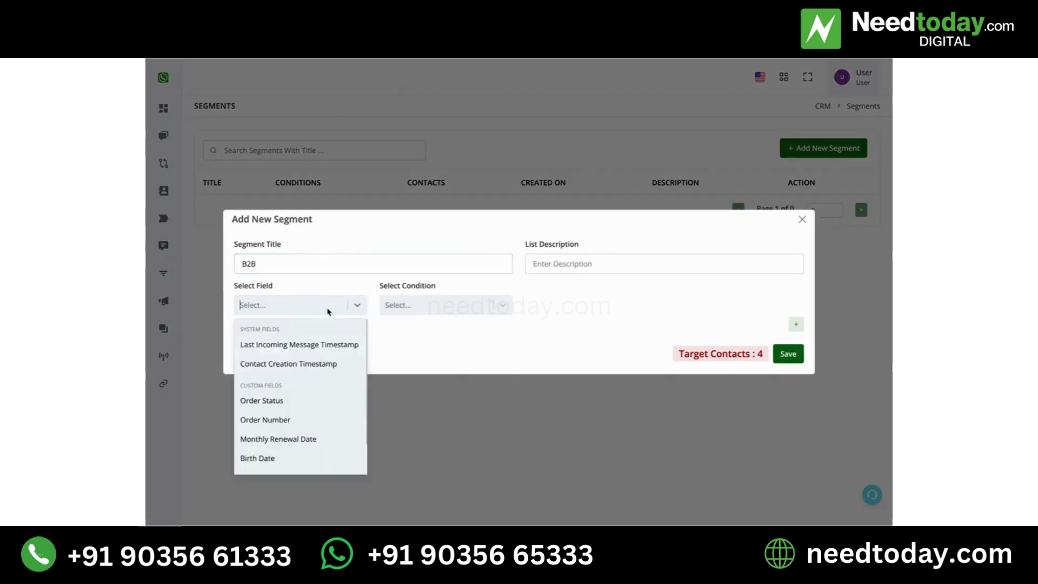
pyautogui.scroll(-1, 296, 449)
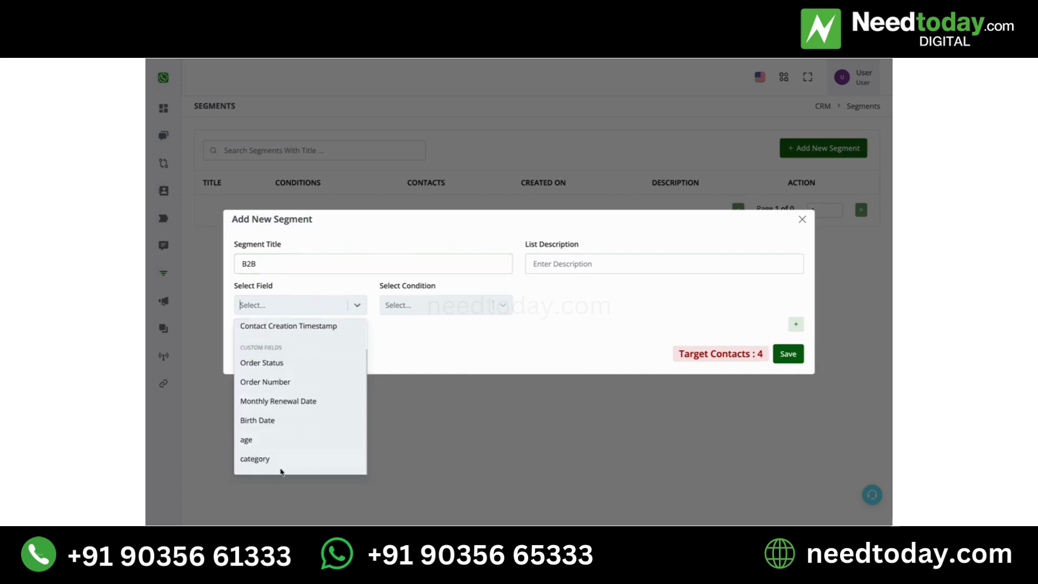
pyautogui.click(281, 466)
pyautogui.click(392, 303)
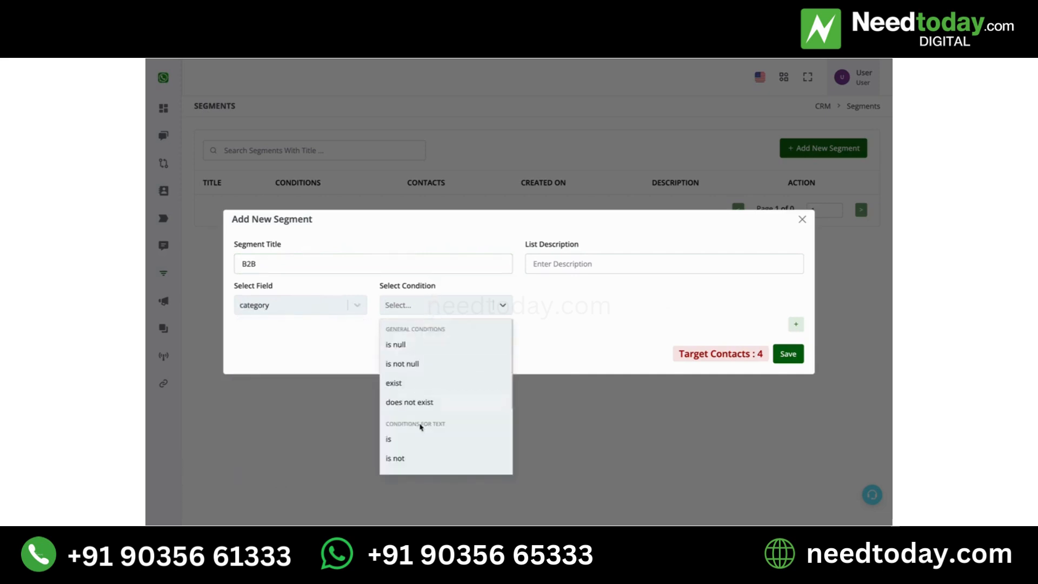
pyautogui.click(421, 444)
# Enter B2B as the condition value and save the segment
pyautogui.click(542, 313)
pyautogui.write('B2b')
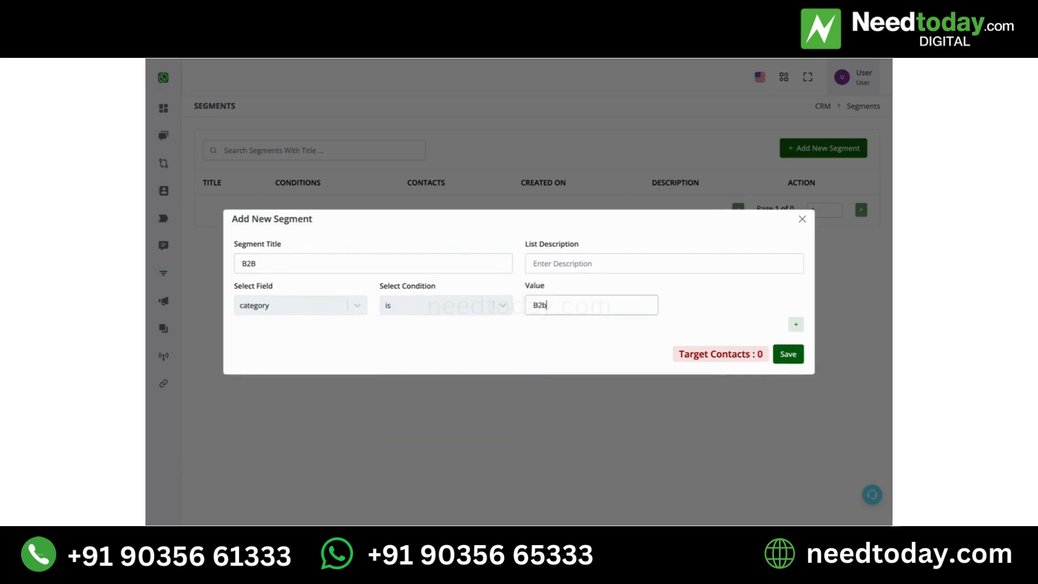
pyautogui.press('BackSpace')
pyautogui.write('B')
pyautogui.click(789, 355)
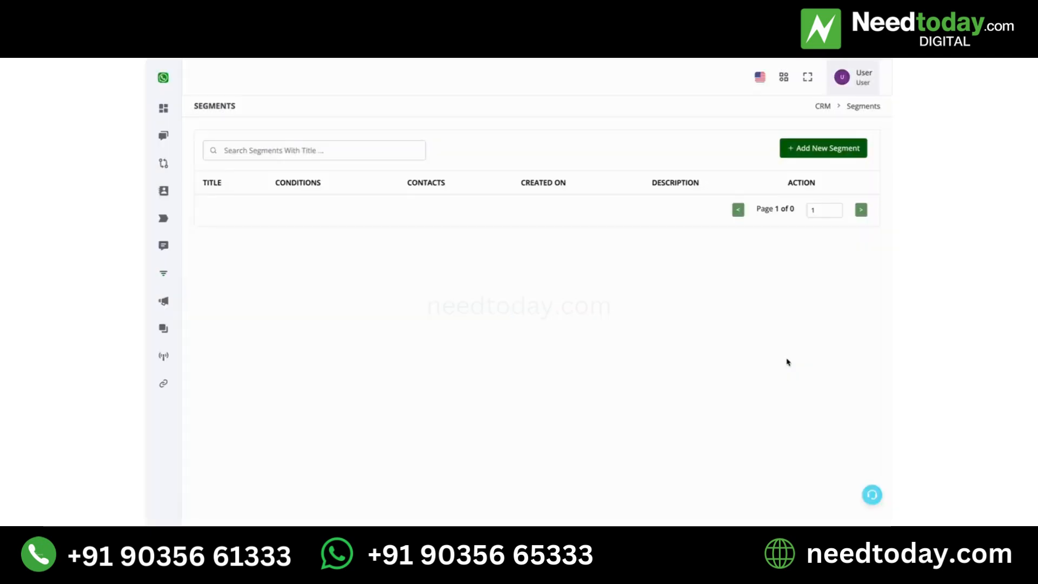
pyautogui.click(520, 342)
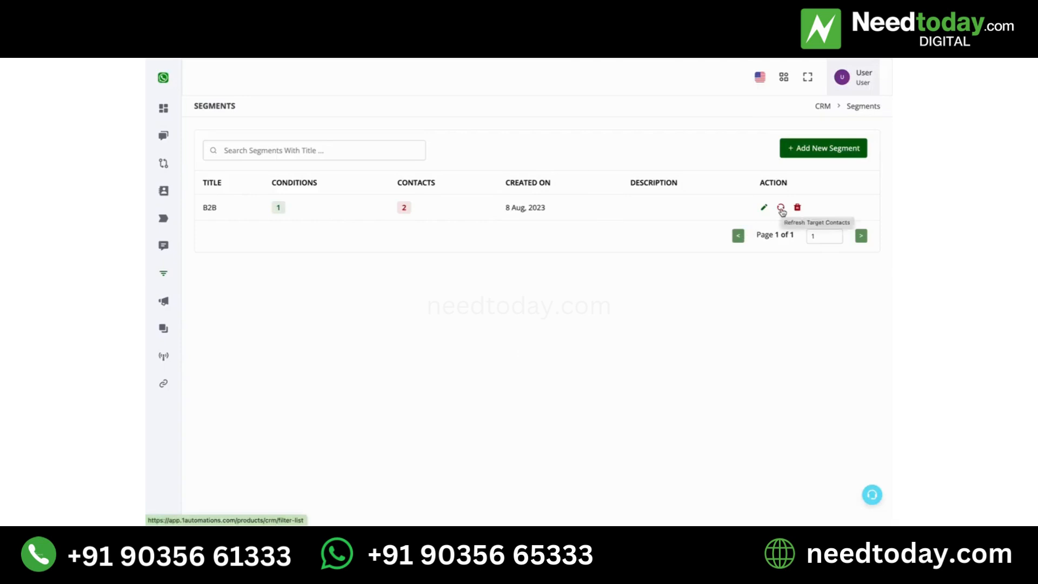
# Add a new segment titled B2C using the category field
pyautogui.click(791, 150)
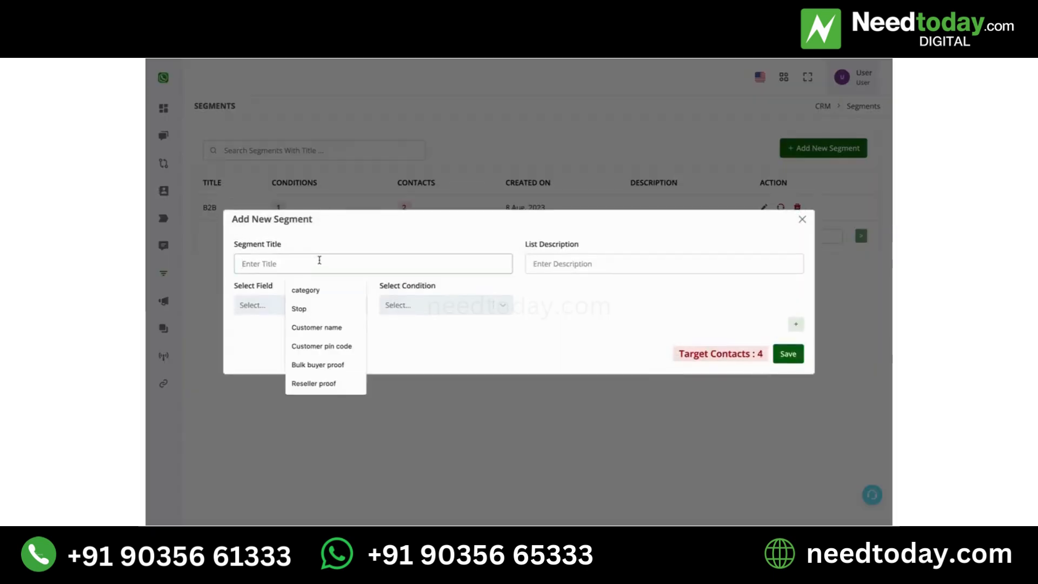
pyautogui.write('B2C')
pyautogui.click(325, 307)
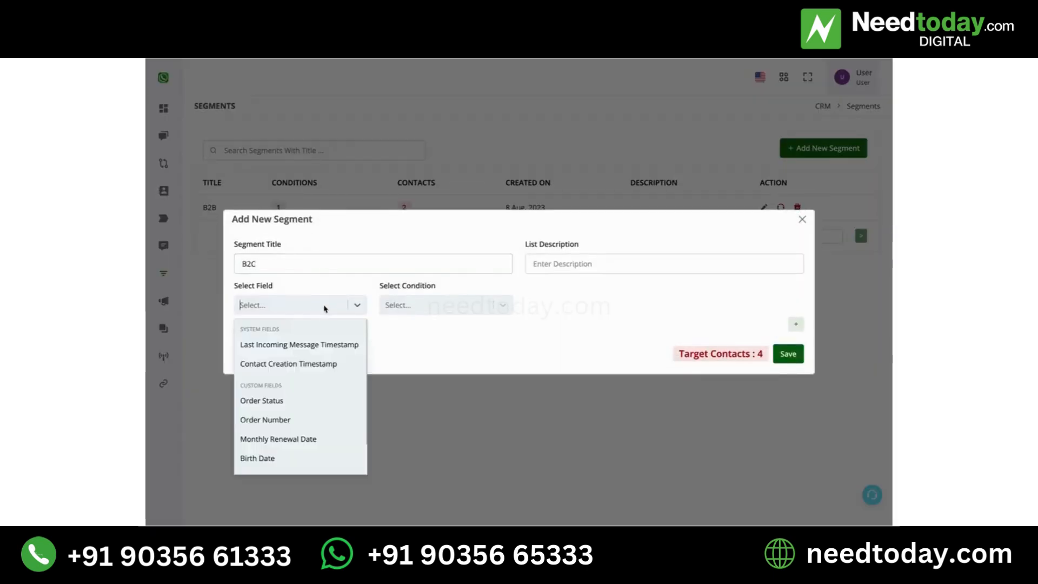
pyautogui.scroll(-2, 284, 462)
pyautogui.click(279, 460)
pyautogui.click(440, 314)
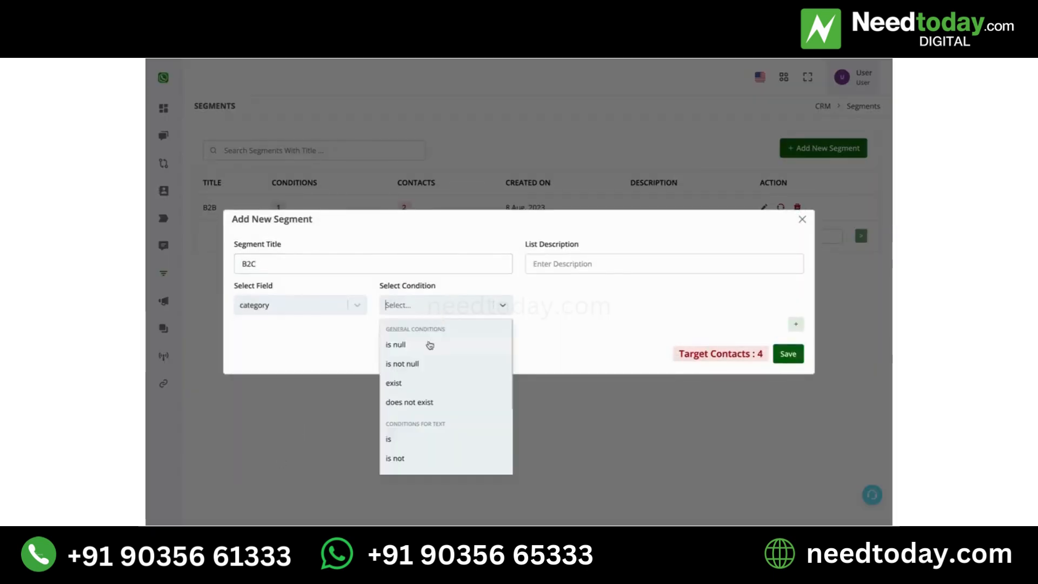
# Set the condition to "is" with value B2C, save the segment and dismiss the confirmation
pyautogui.click(425, 439)
pyautogui.click(600, 304)
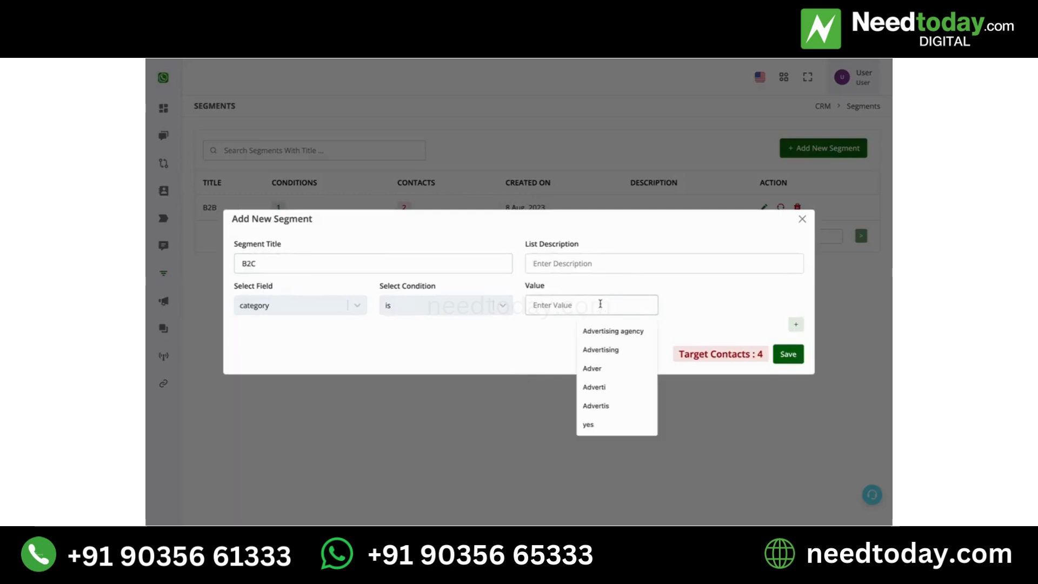
pyautogui.write('B2C')
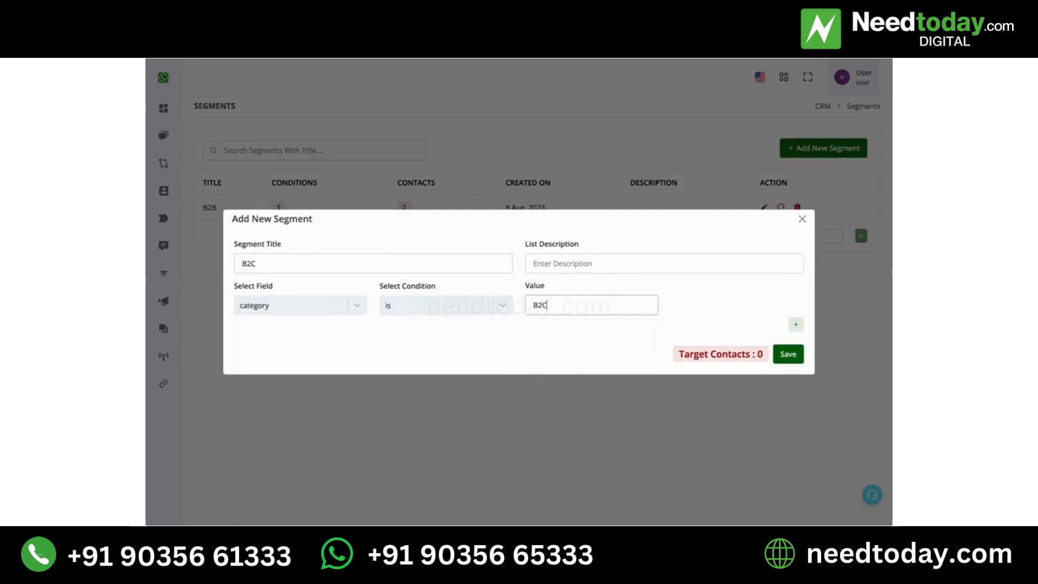
pyautogui.click(799, 361)
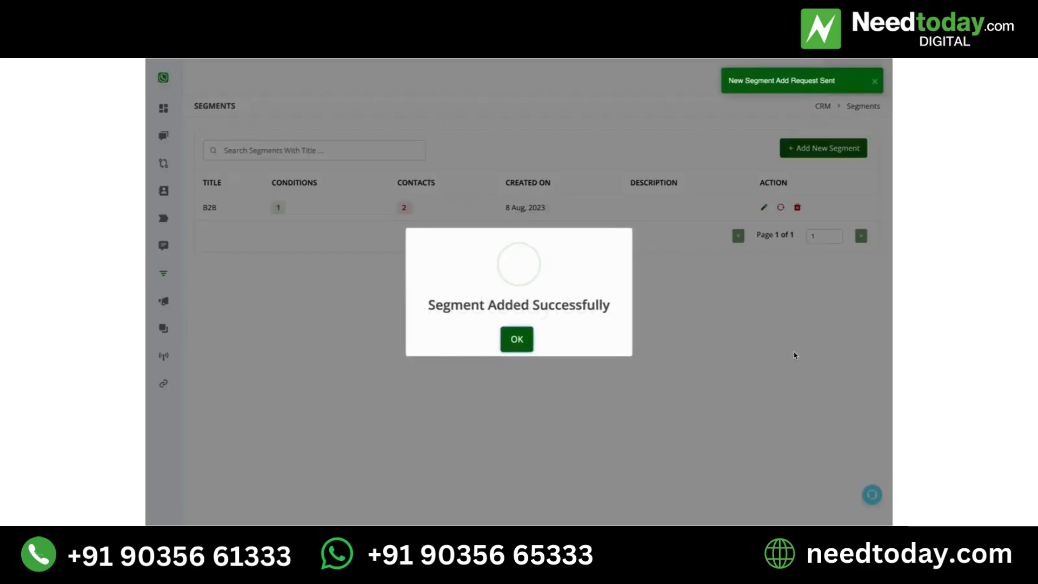
pyautogui.click(519, 343)
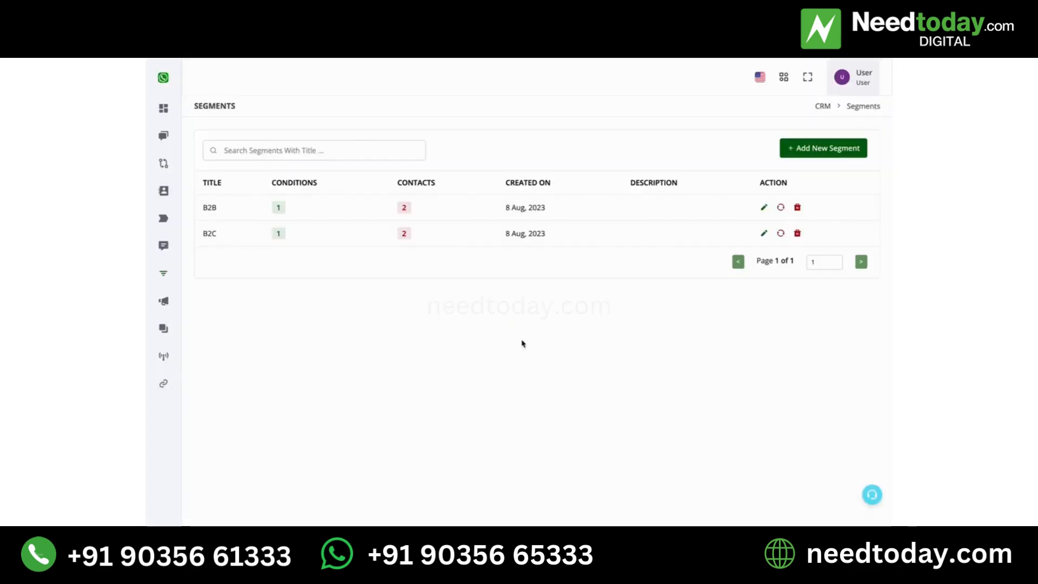
# Start a new segment with the condition category is B2B
pyautogui.click(811, 154)
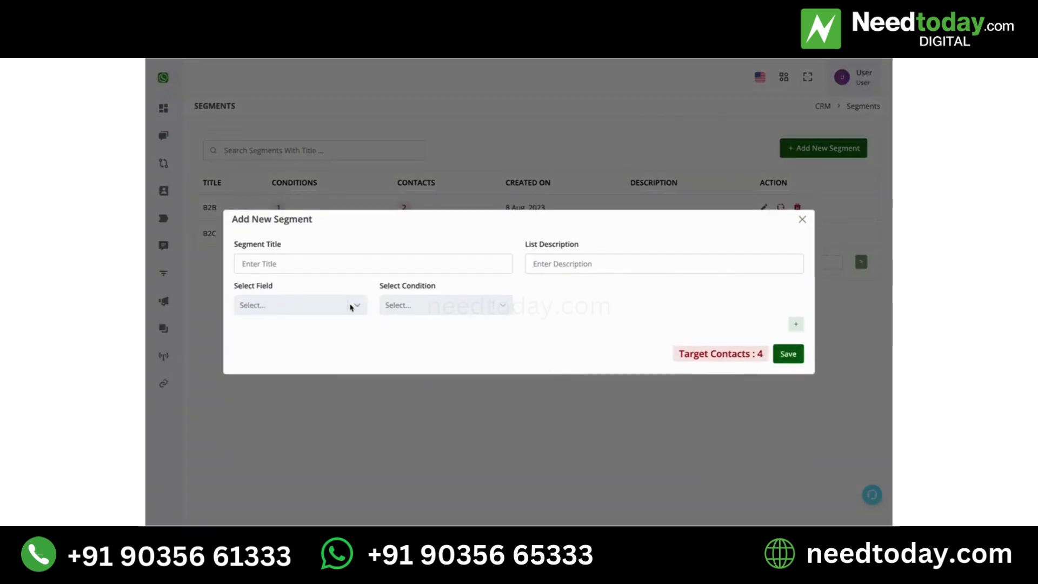
pyautogui.click(352, 307)
pyautogui.scroll(-1, 315, 410)
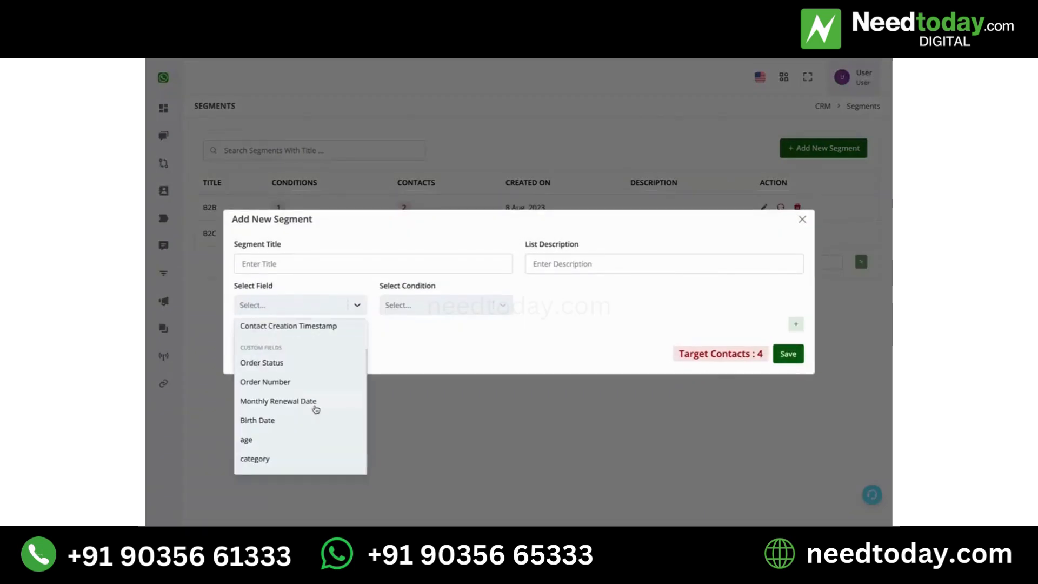
pyautogui.click(300, 459)
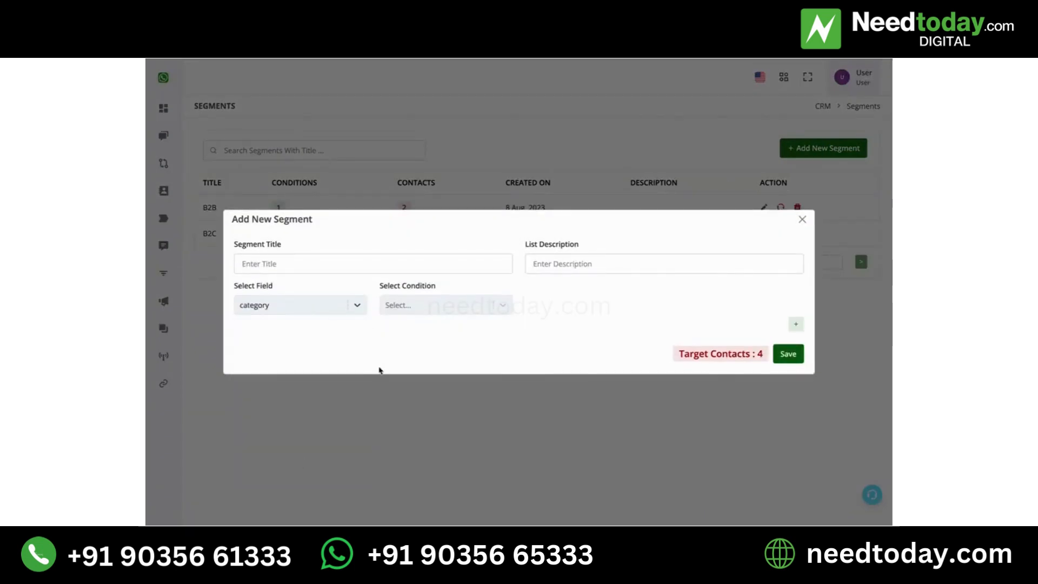
pyautogui.click(461, 312)
pyautogui.click(414, 433)
pyautogui.click(592, 306)
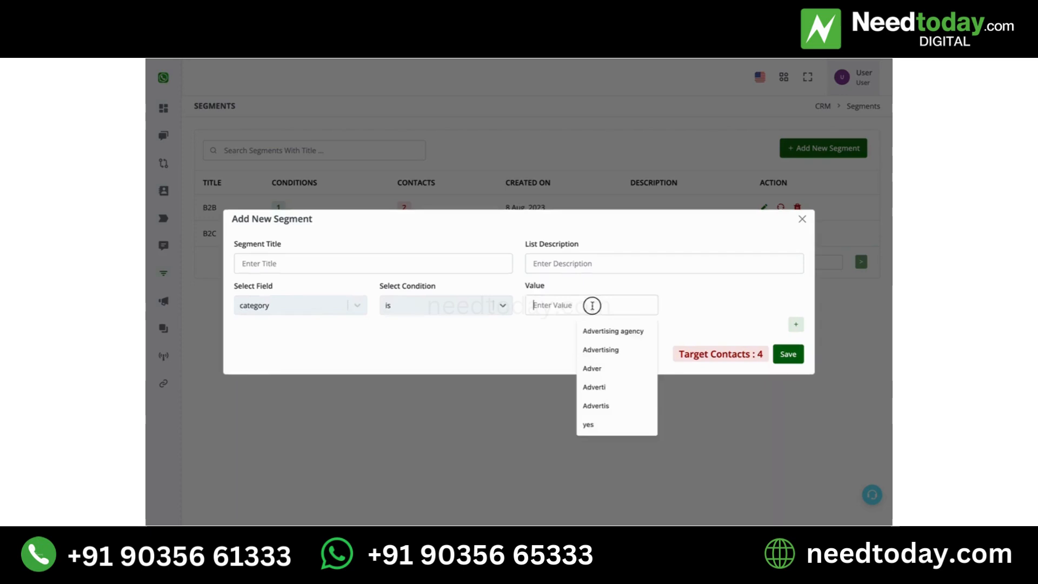
pyautogui.write('B2b')
pyautogui.press('Return')
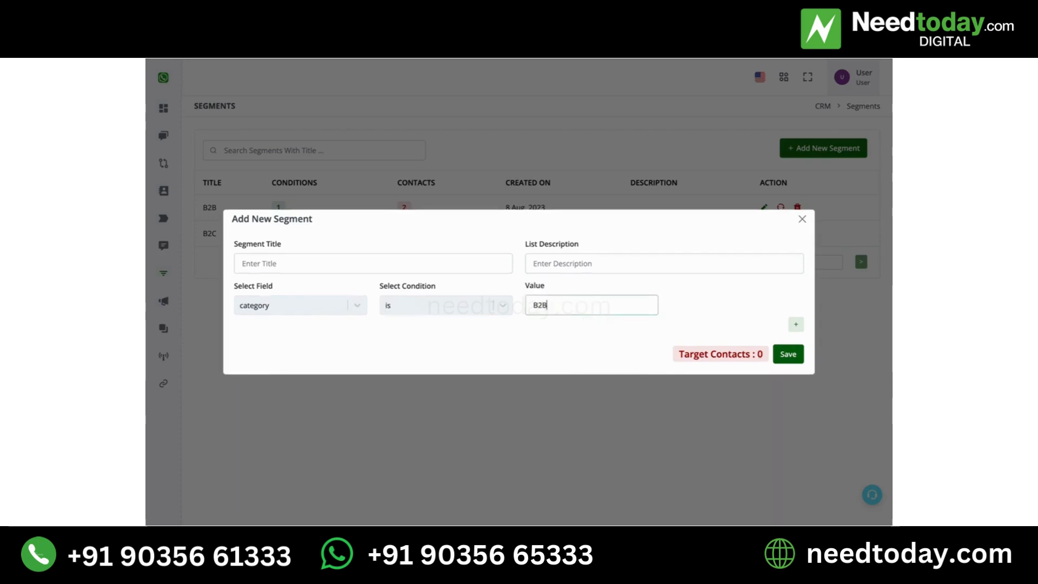
# Add a second condition joined by OR where category is B2C
pyautogui.click(796, 324)
pyautogui.click(271, 335)
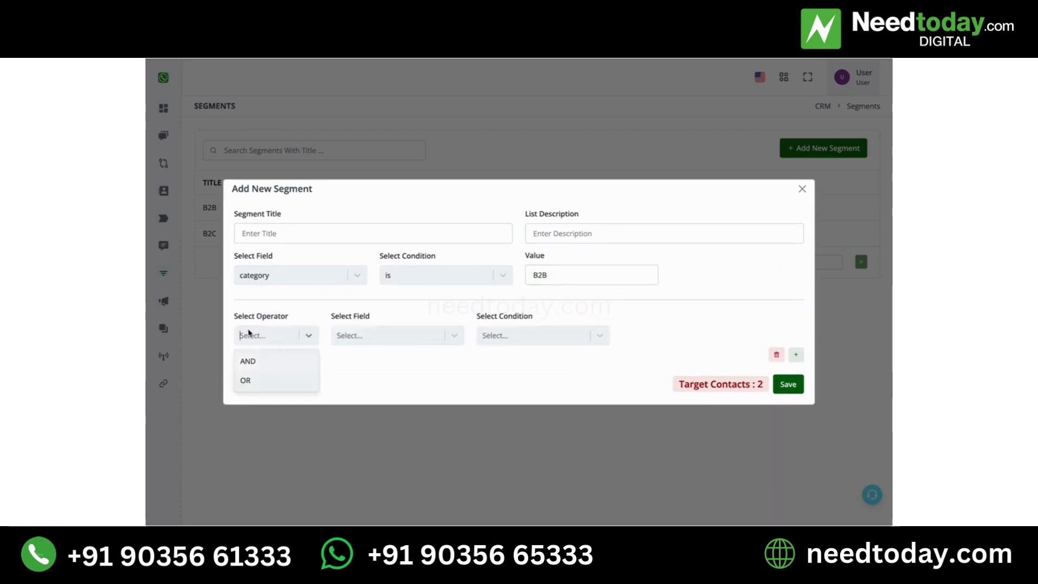
pyautogui.click(266, 361)
pyautogui.click(385, 337)
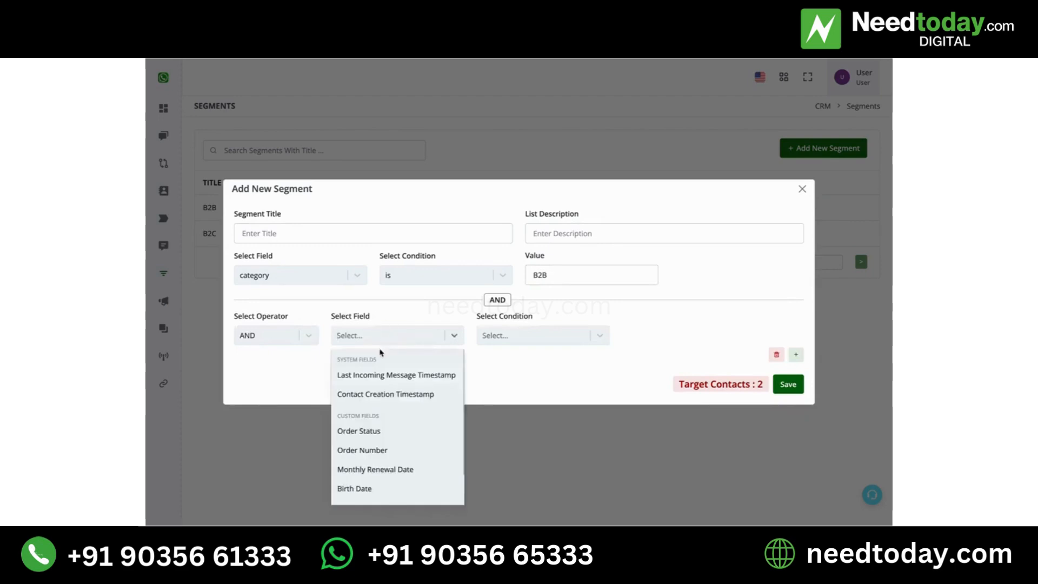
pyautogui.click(283, 340)
pyautogui.click(276, 385)
pyautogui.click(384, 338)
pyautogui.scroll(-2, 403, 488)
pyautogui.click(384, 492)
pyautogui.click(499, 339)
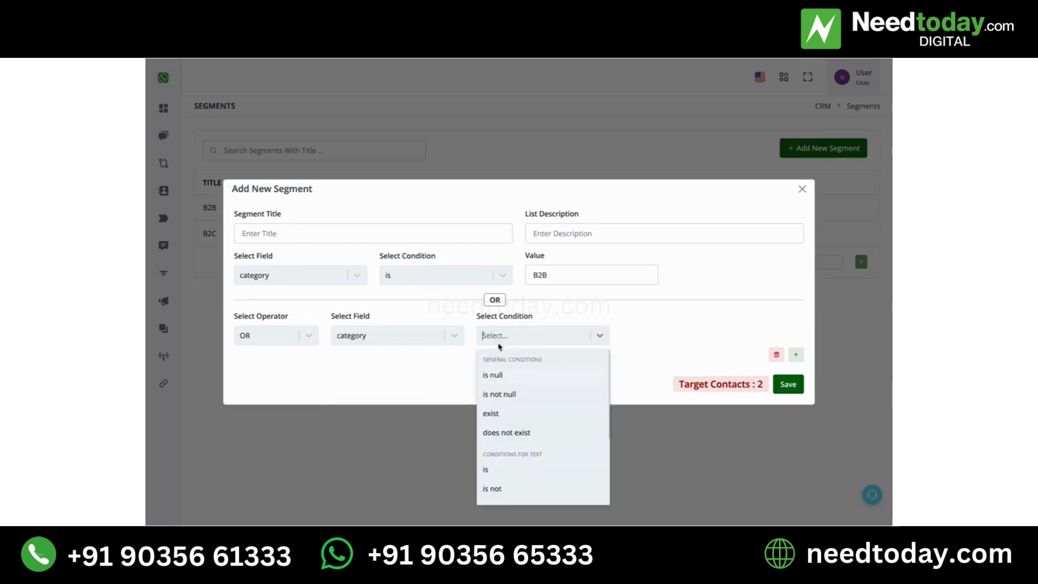
pyautogui.click(513, 468)
pyautogui.click(651, 335)
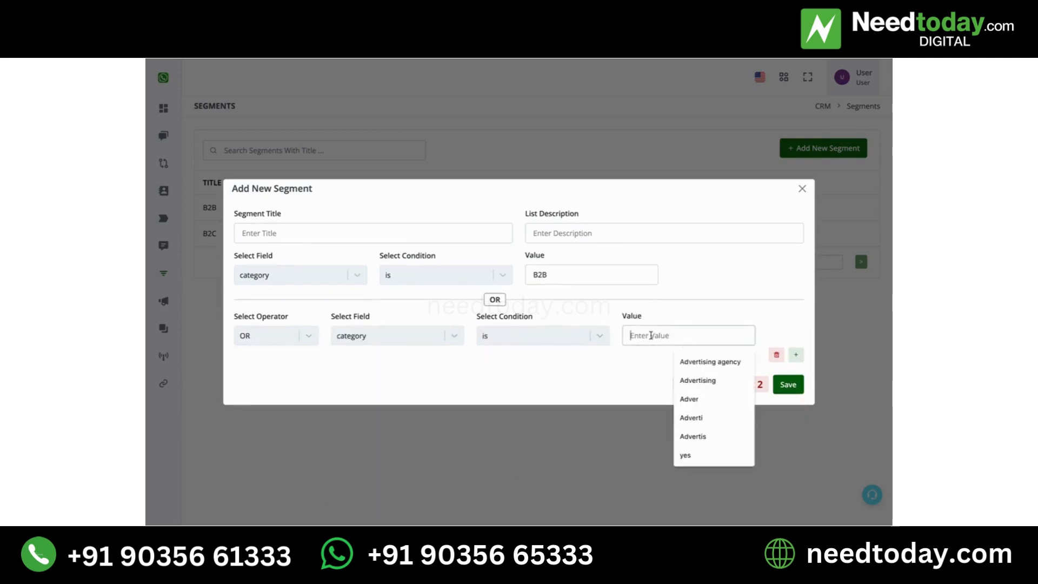
pyautogui.write('B2C')
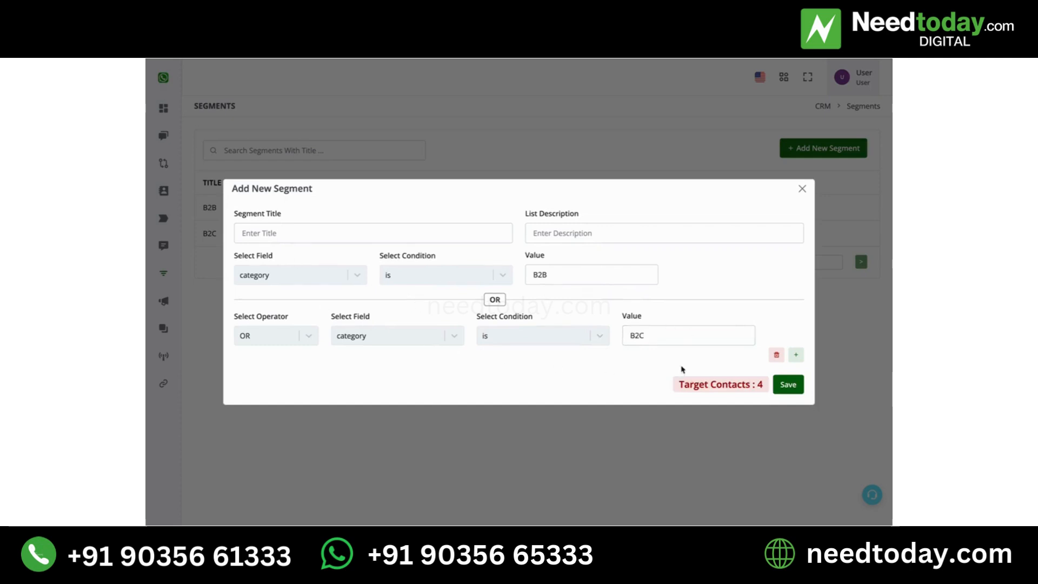
# Title the segment "B2B and B2C" and save it
pyautogui.click(283, 234)
pyautogui.write('B2')
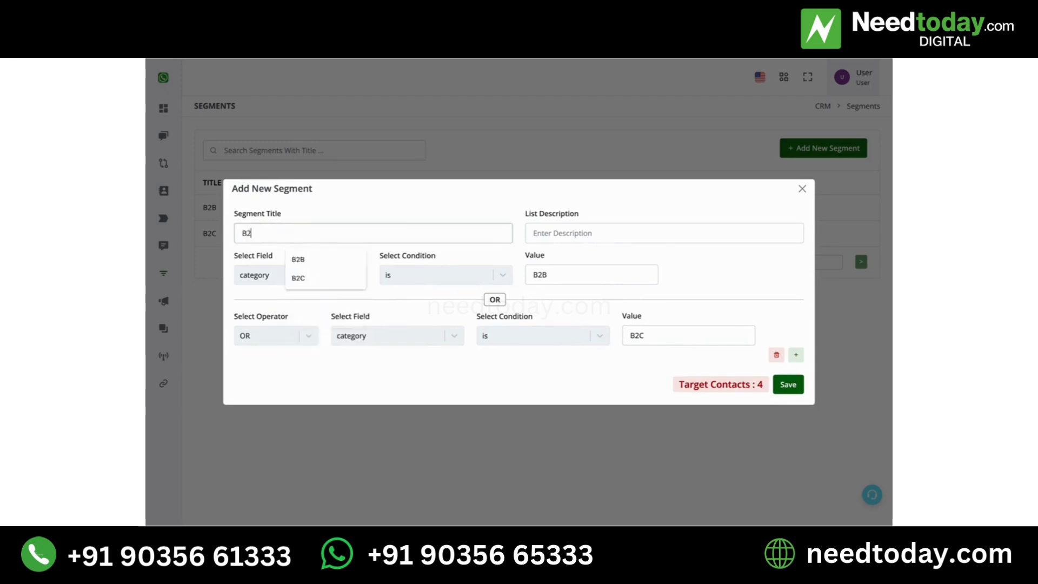
pyautogui.write('B and B2C')
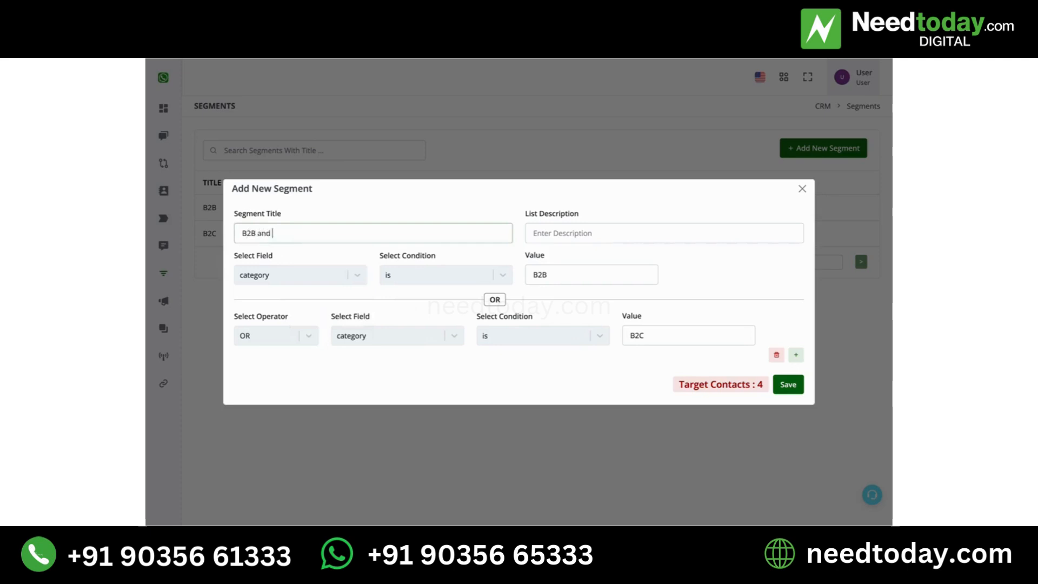
pyautogui.click(790, 390)
pyautogui.click(517, 342)
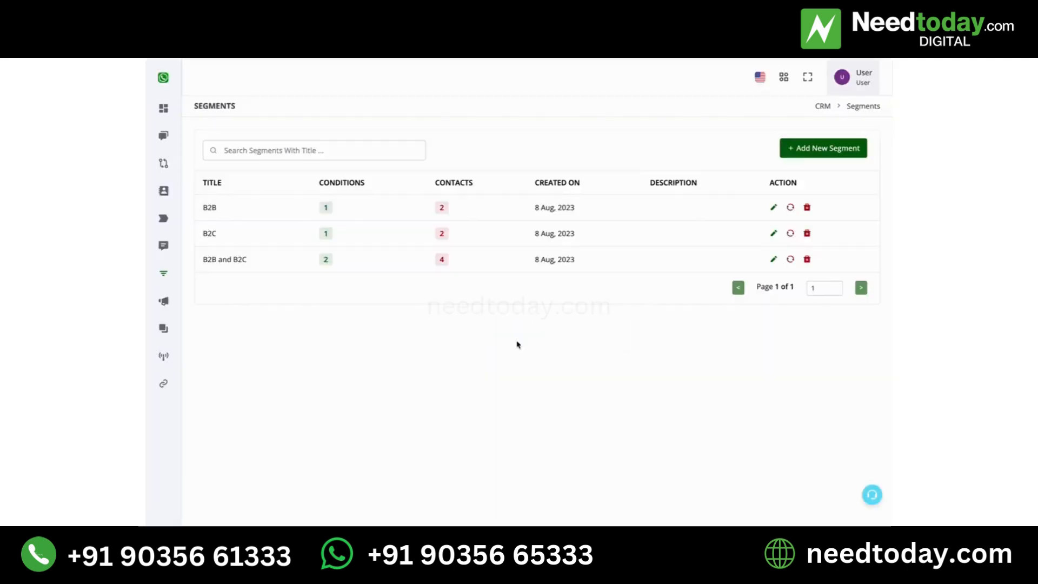
# Open Campaigns and start a new campaign named Test
pyautogui.moveTo(145, 232)
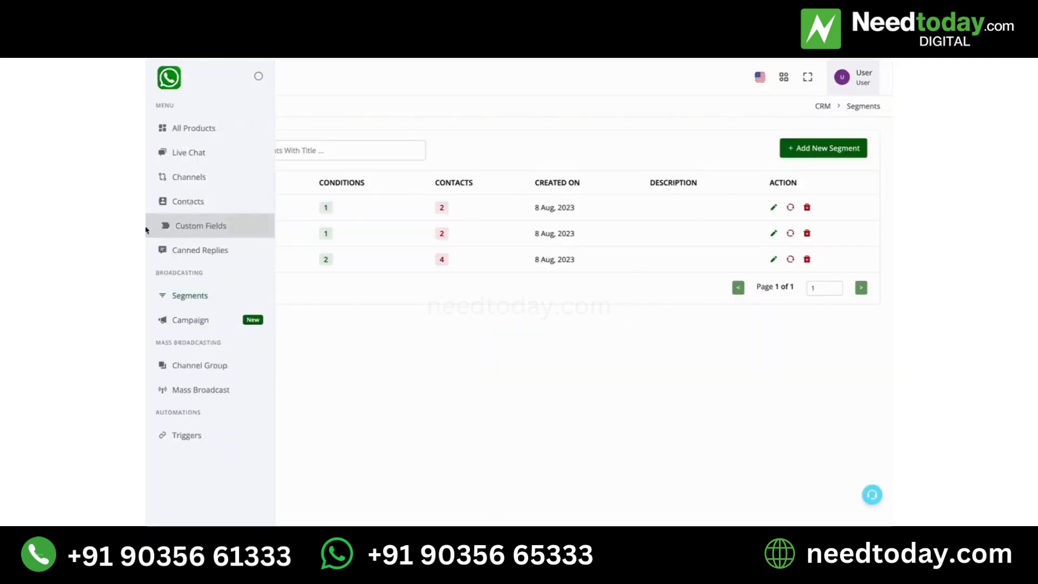
pyautogui.click(180, 325)
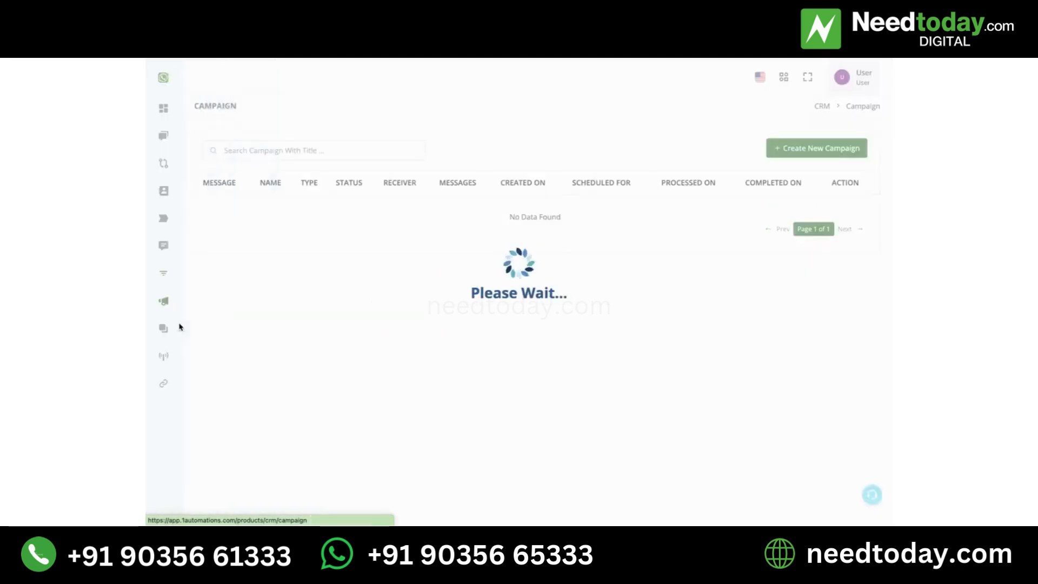
pyautogui.click(816, 147)
pyautogui.click(451, 151)
pyautogui.write('Test')
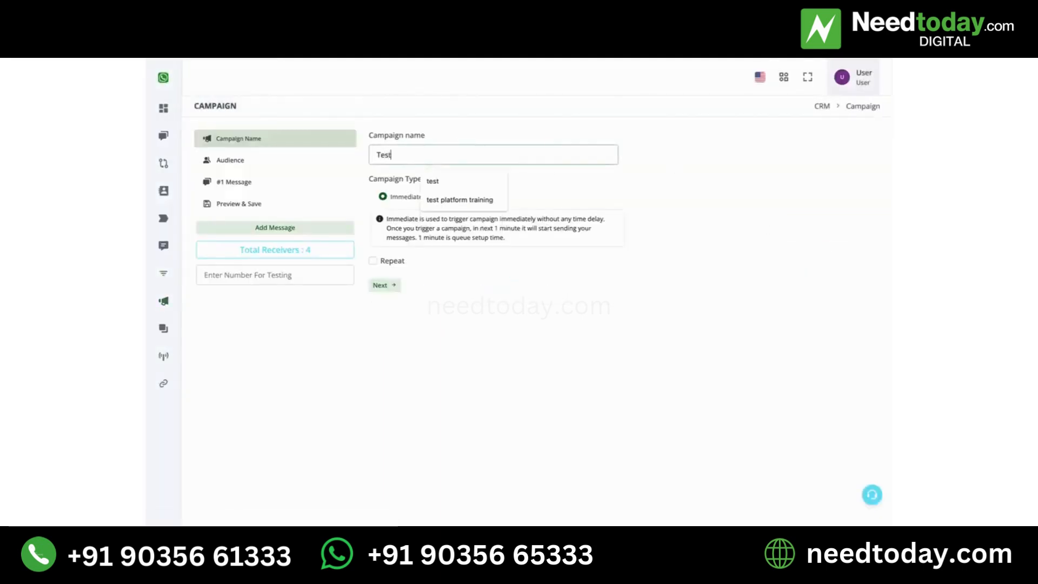
pyautogui.click(514, 301)
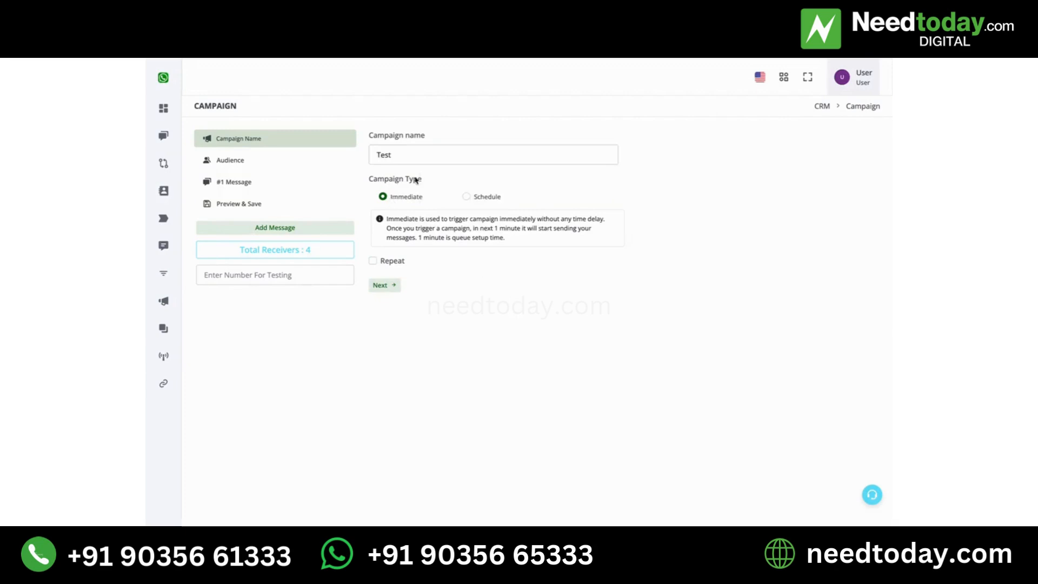
# Set the campaign audience to Segmented and load the conditions of the B2C segment
pyautogui.click(275, 160)
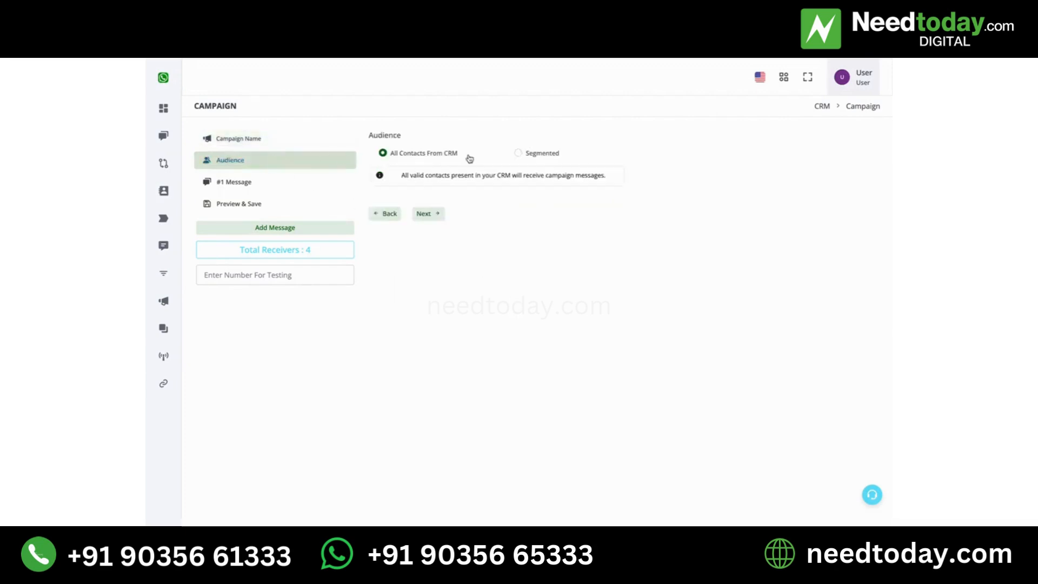
pyautogui.click(540, 157)
pyautogui.click(471, 243)
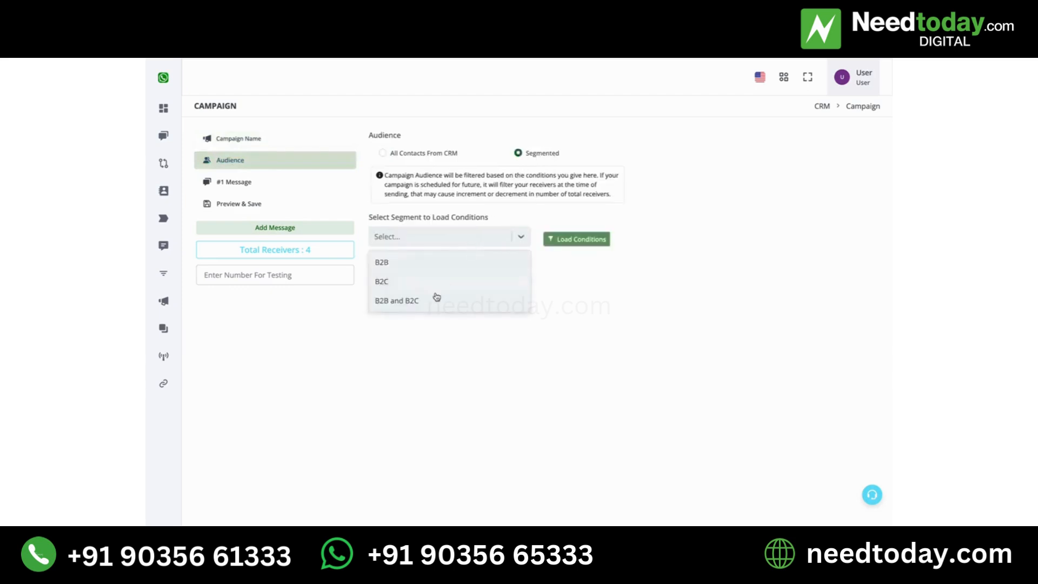
pyautogui.click(420, 282)
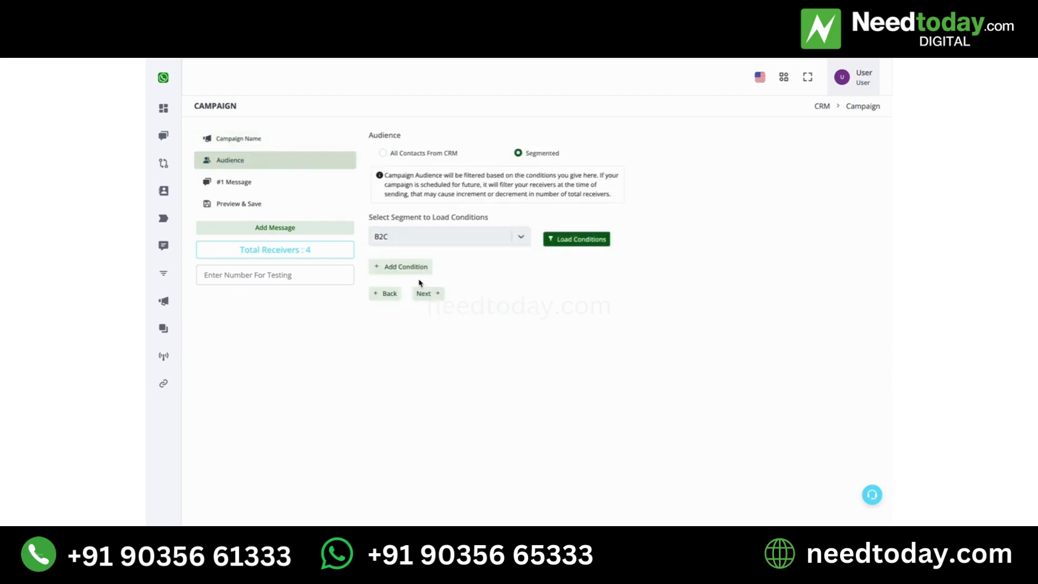
pyautogui.click(595, 244)
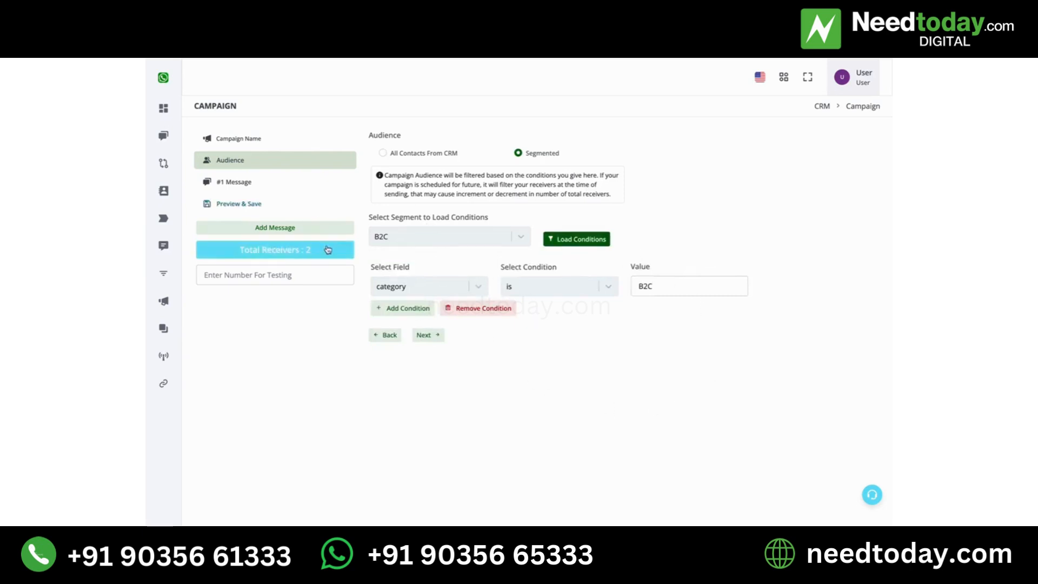
# Go to the message step, choose Channel #1 and select the Regular Message type
pyautogui.click(269, 187)
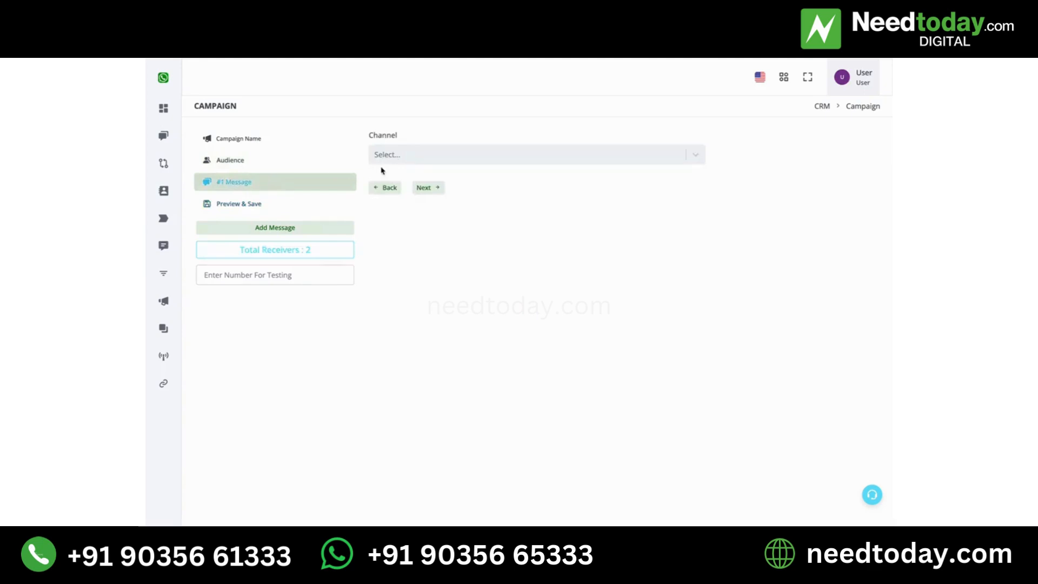
pyautogui.click(413, 159)
pyautogui.click(413, 180)
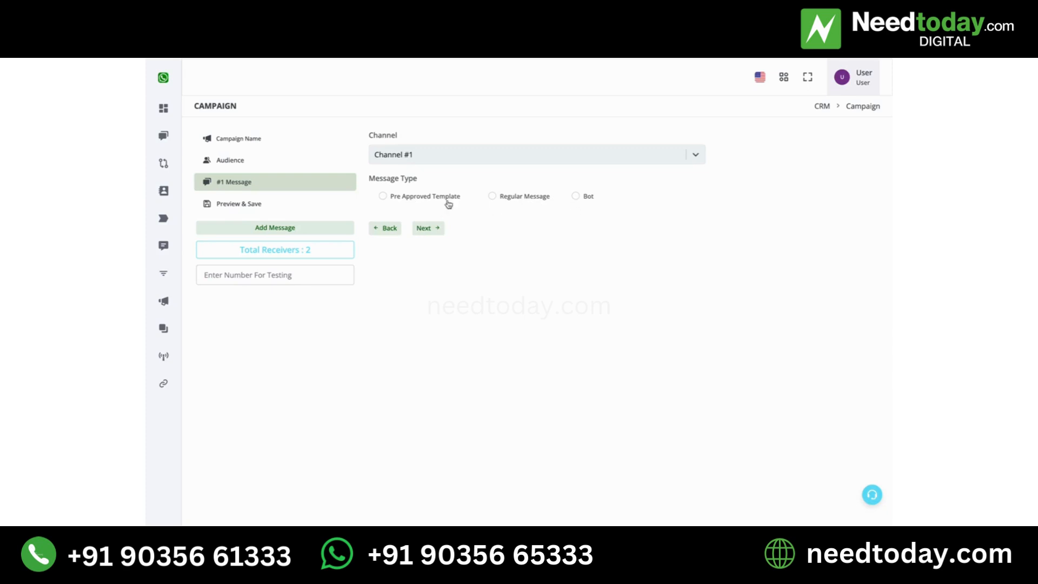
pyautogui.click(521, 204)
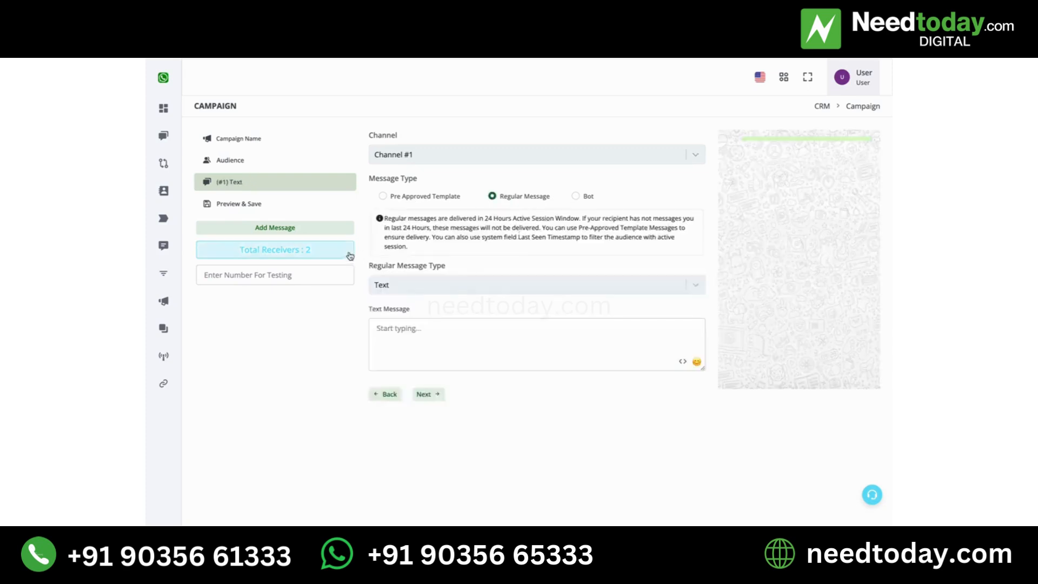
pyautogui.tripleClick(469, 227)
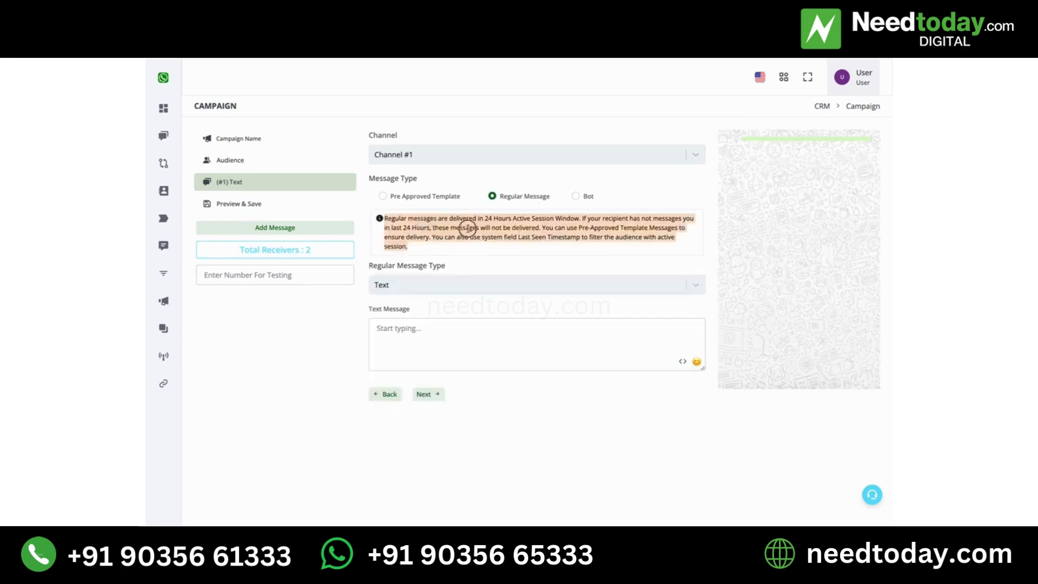
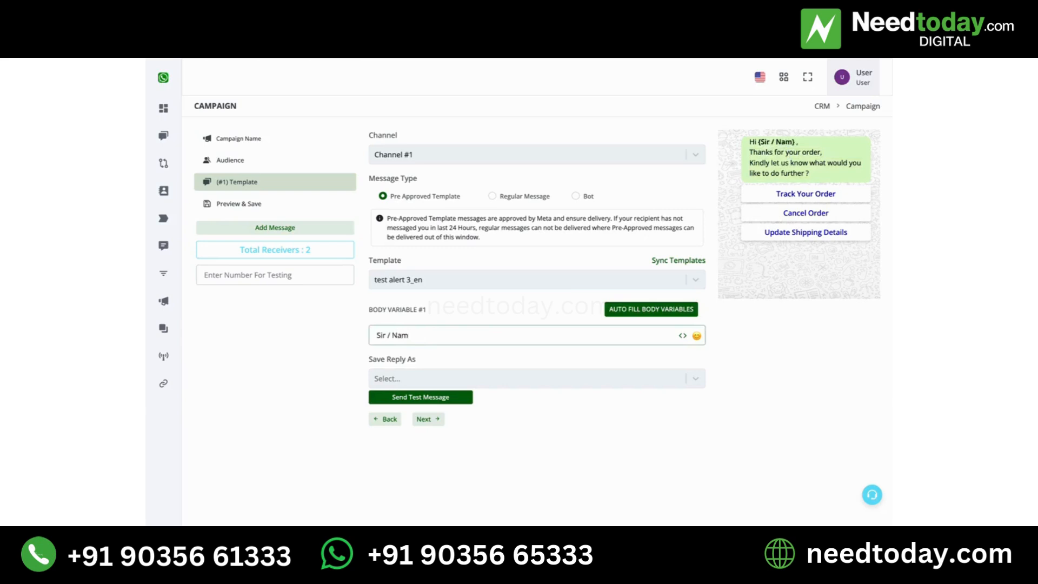
# Set the first template's body variable #1 to the Chat Name variable
pyautogui.press('BackSpace')
pyautogui.press('BackSpace')
pyautogui.press('BackSpace')
pyautogui.write('Mam')
pyautogui.tripleClick(417, 338)
pyautogui.press('BackSpace')
pyautogui.click(683, 337)
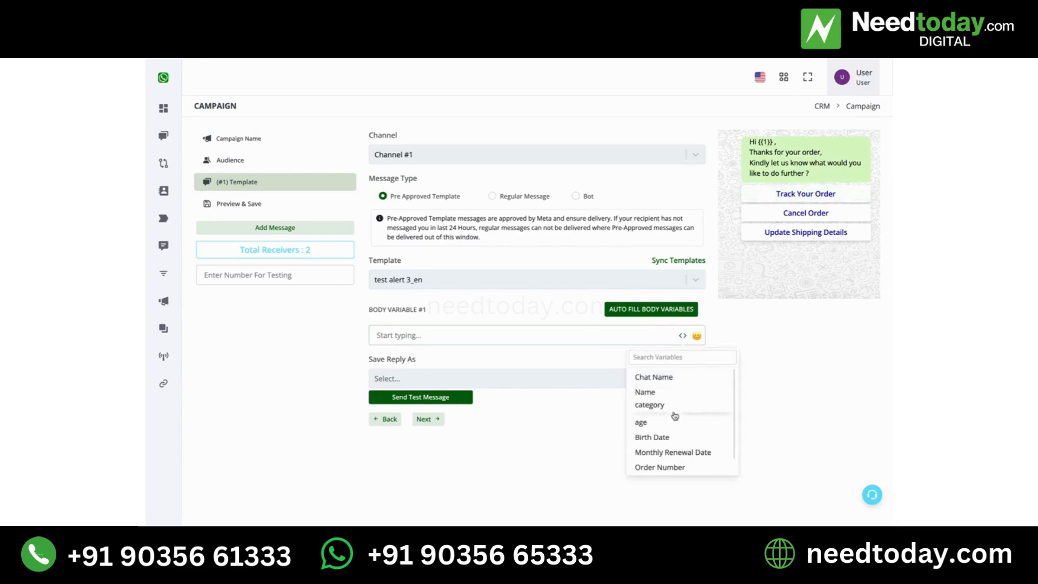
pyautogui.scroll(1, 675, 416)
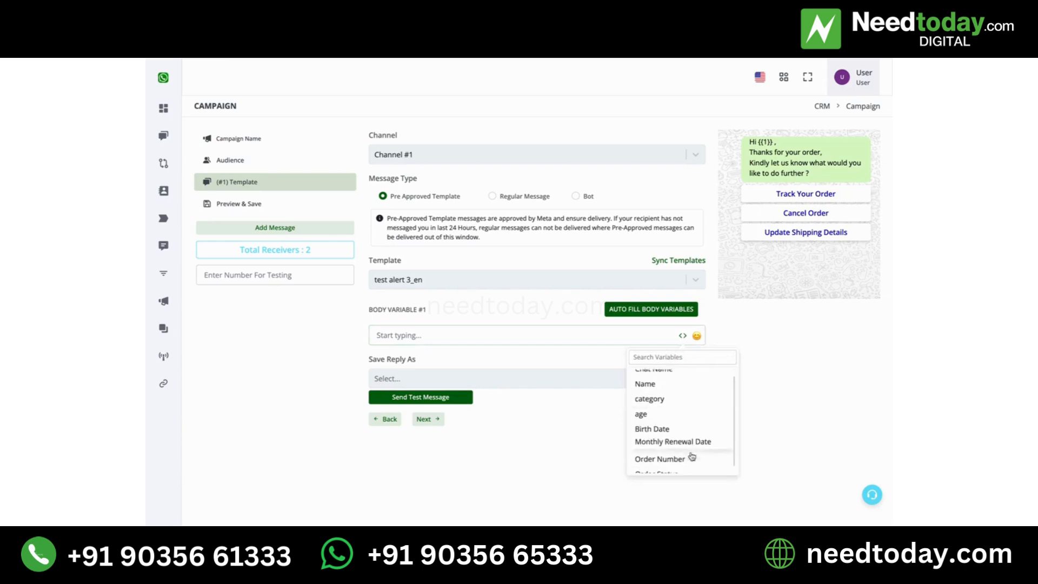
pyautogui.click(665, 382)
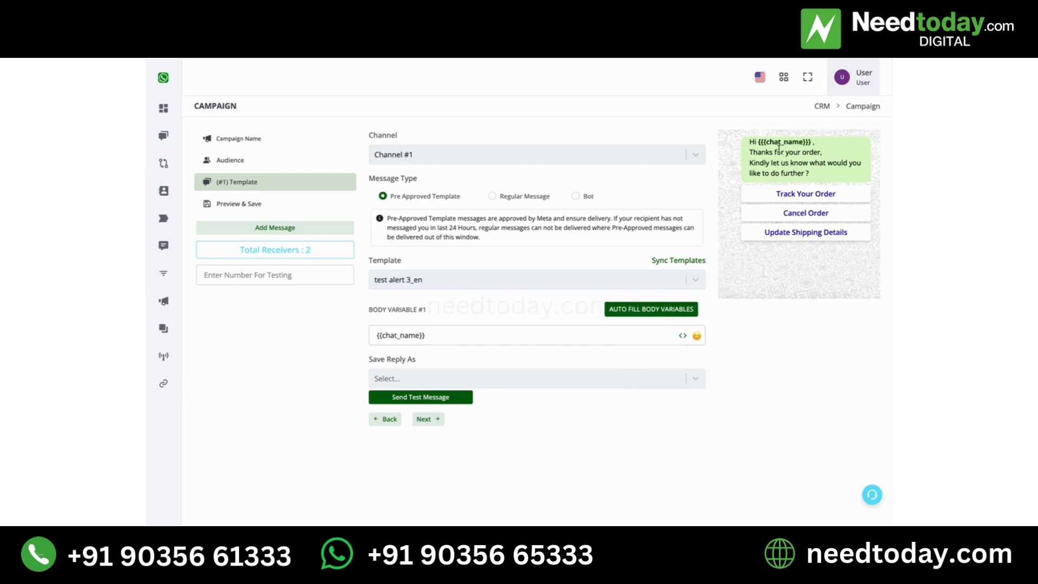
# Add a second message on Channel #1 using the pre-approved template test alert 2_en
pyautogui.moveTo(758, 141); pyautogui.dragTo(810, 139)
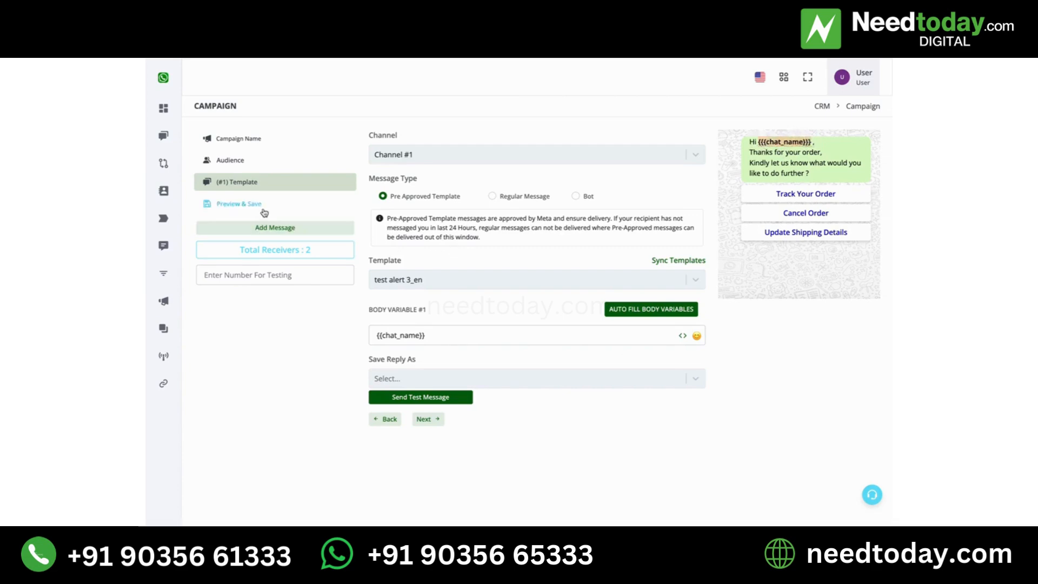
pyautogui.click(338, 236)
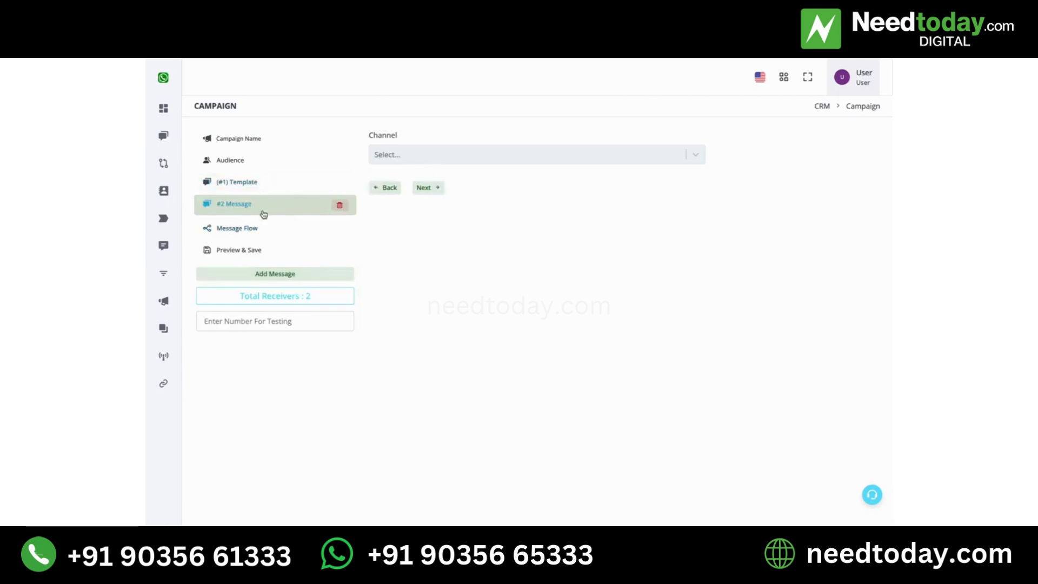
pyautogui.click(455, 157)
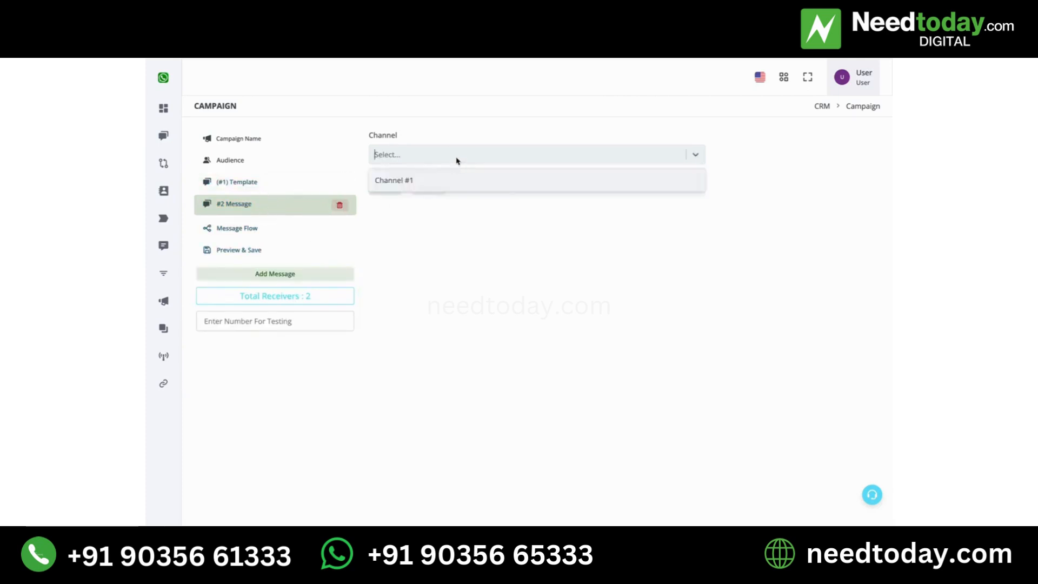
pyautogui.click(452, 183)
pyautogui.click(451, 195)
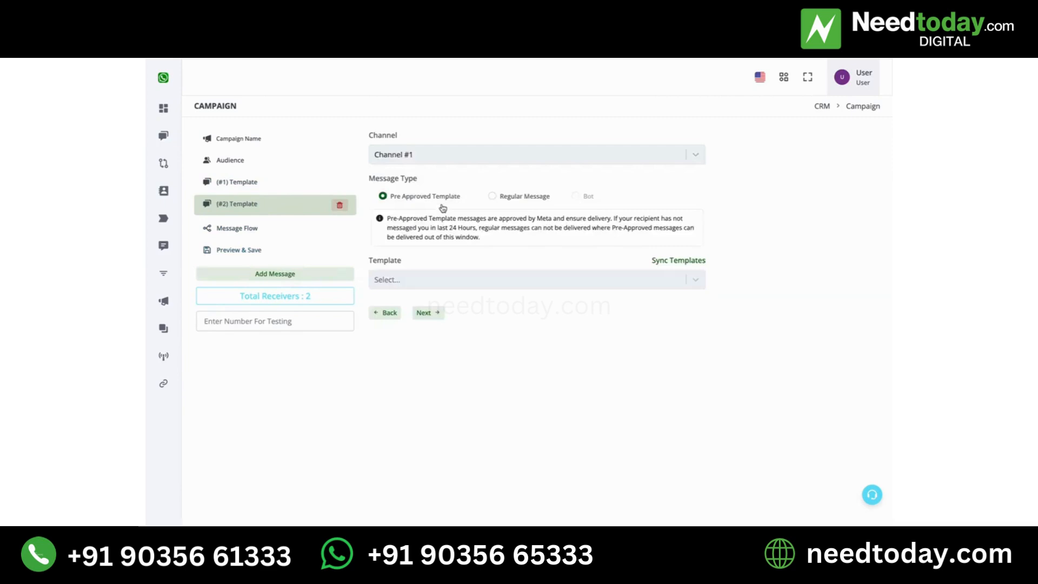
pyautogui.click(488, 276)
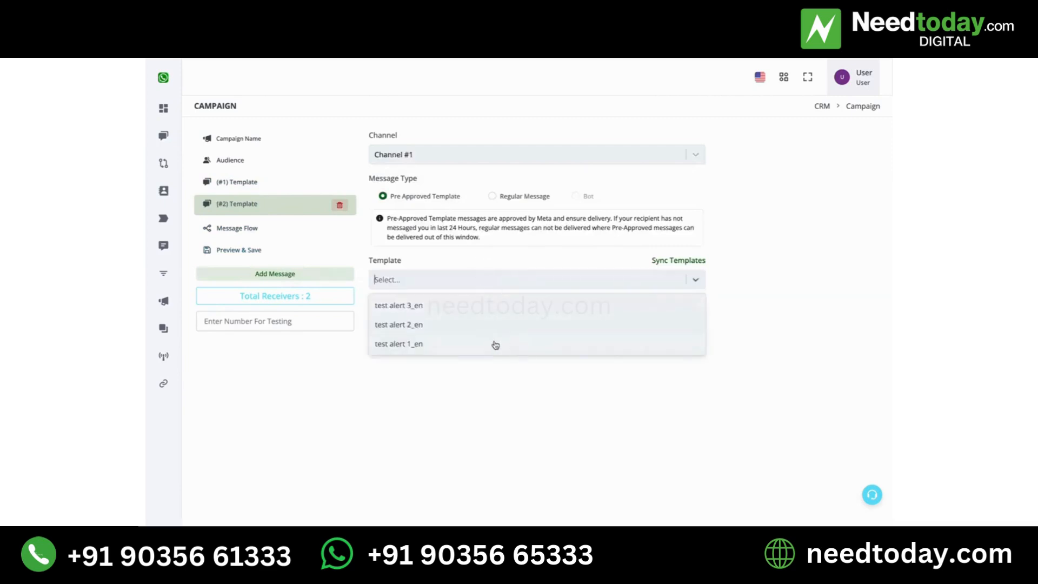
pyautogui.click(490, 324)
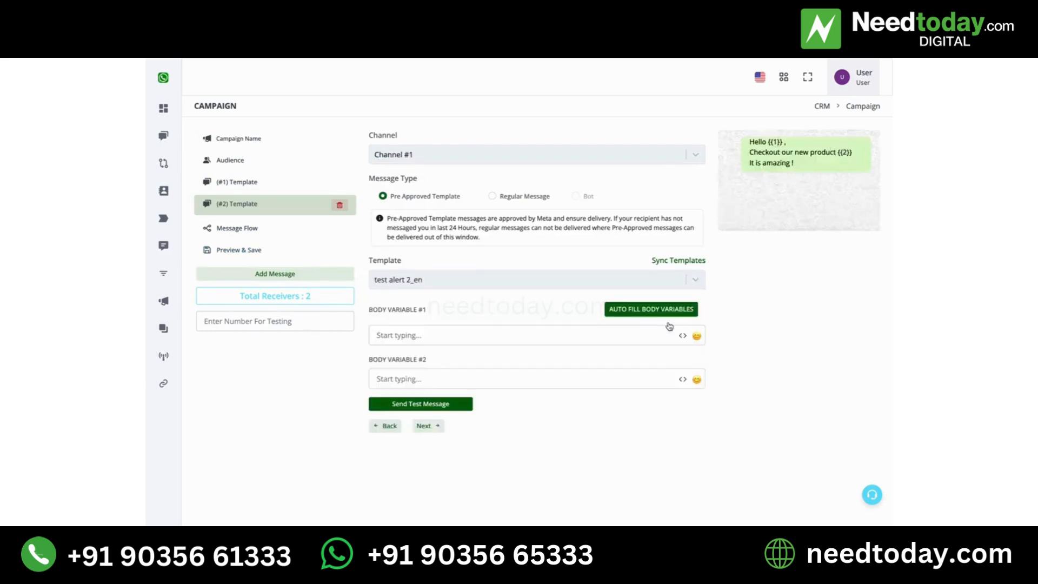
# Set the second template's body variable #1 to Chat Name and body variable #2 to Order Number
pyautogui.click(683, 337)
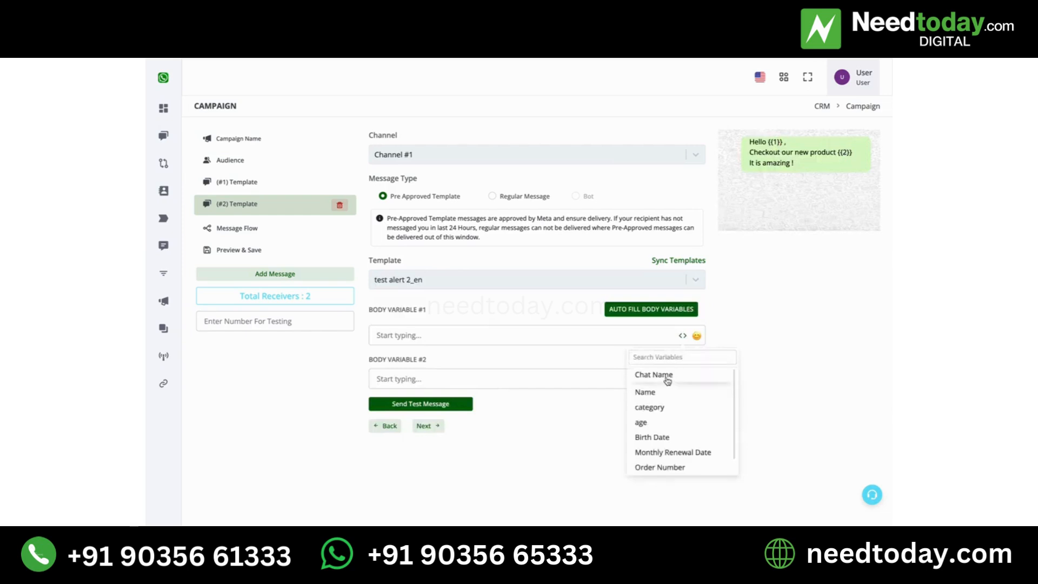
pyautogui.click(654, 376)
pyautogui.click(561, 378)
pyautogui.click(683, 379)
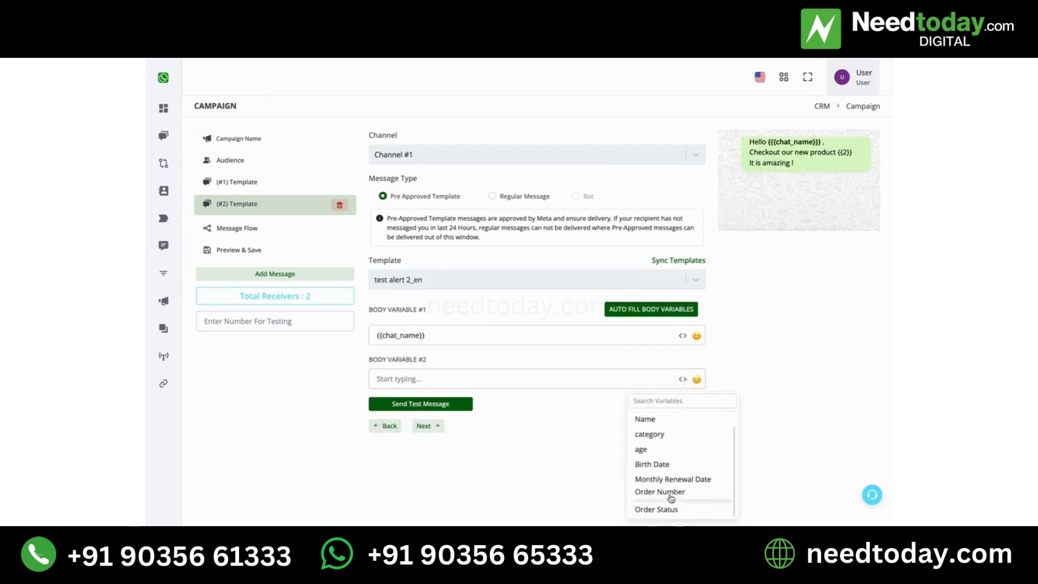
pyautogui.click(671, 497)
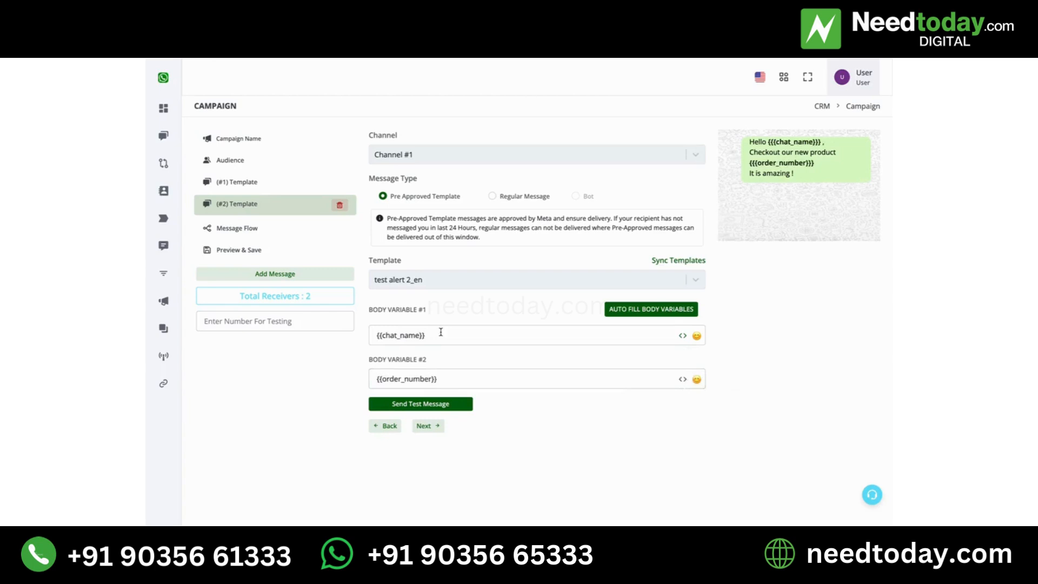
pyautogui.tripleClick(483, 338)
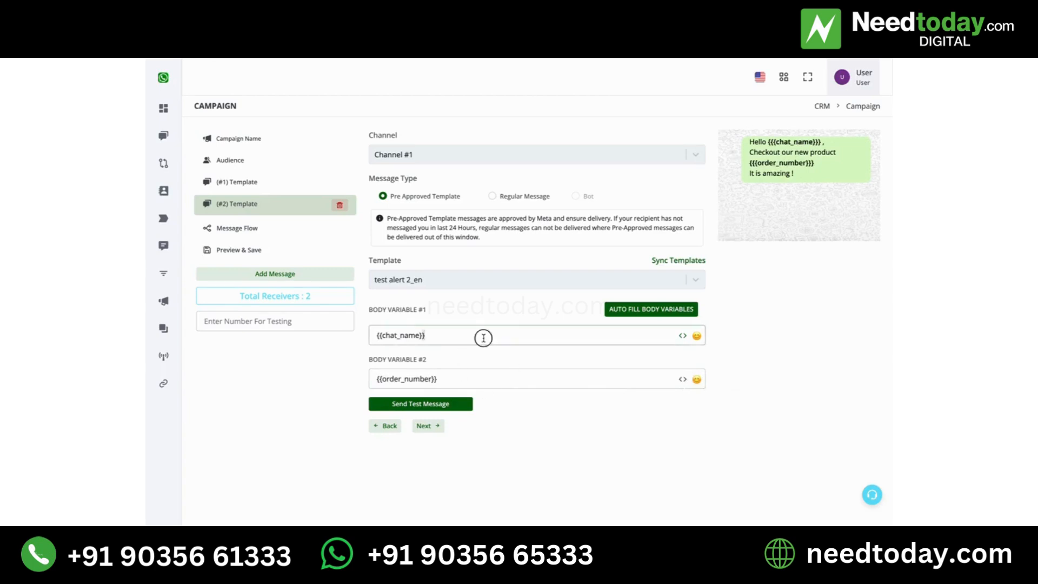
pyautogui.click(497, 379)
pyautogui.tripleClick(498, 379)
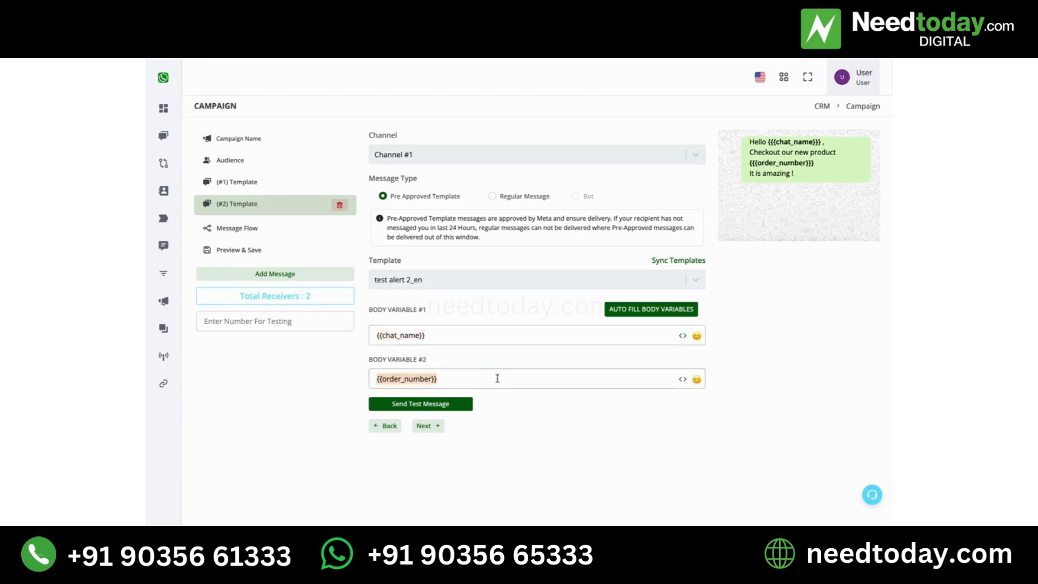
pyautogui.click(465, 339)
# Enter a phone number for testing the messages
pyautogui.click(317, 328)
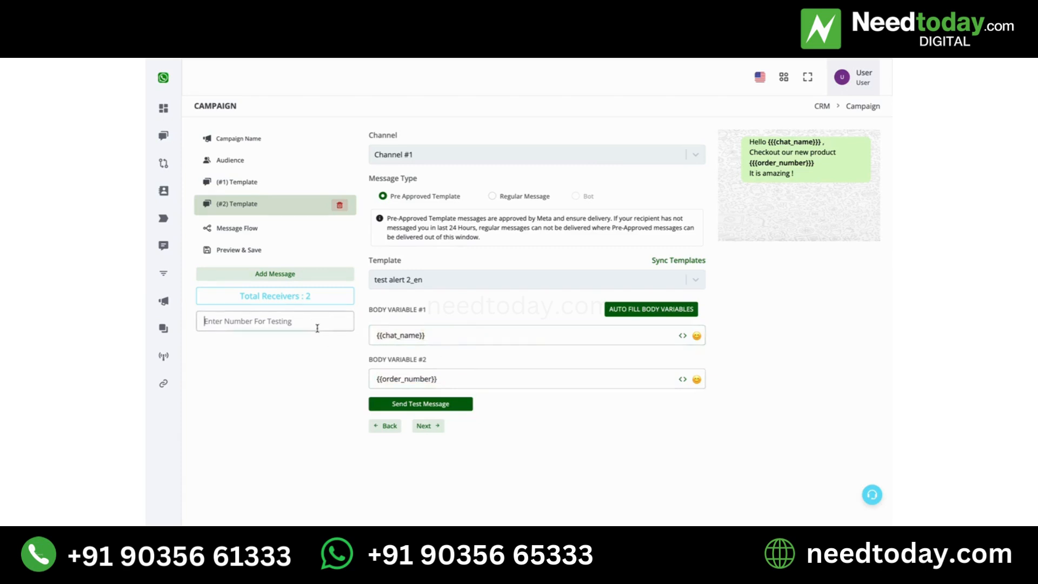
pyautogui.write('919999999999')
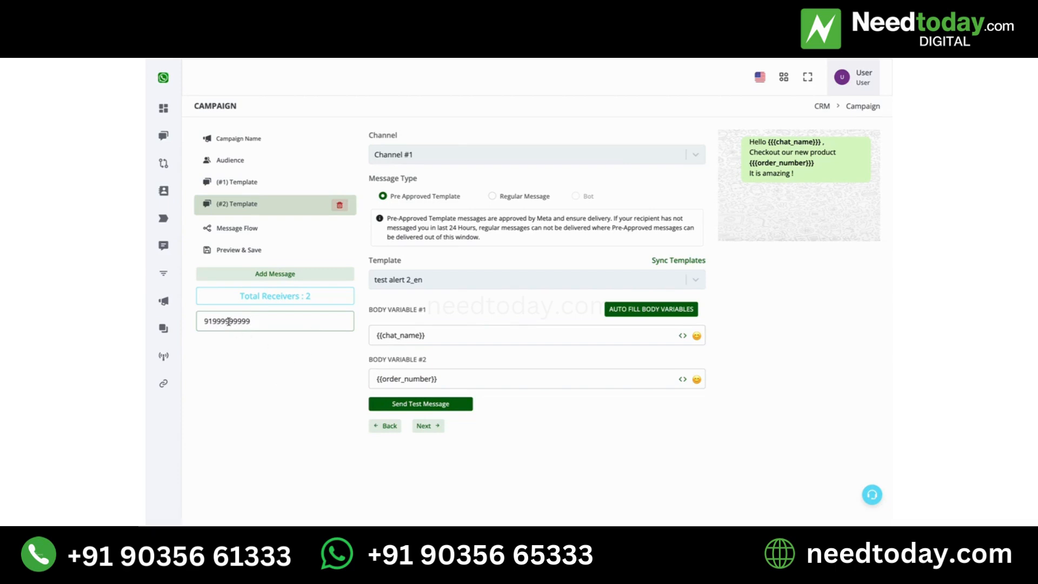
pyautogui.moveTo(260, 322); pyautogui.dragTo(199, 321)
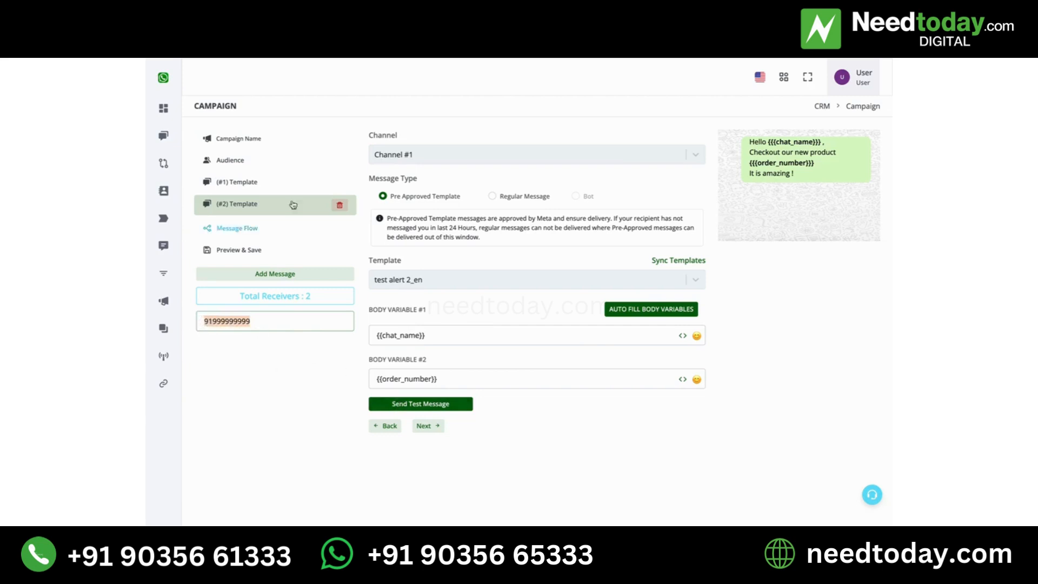
# Review the settings and previews of both template messages
pyautogui.click(282, 183)
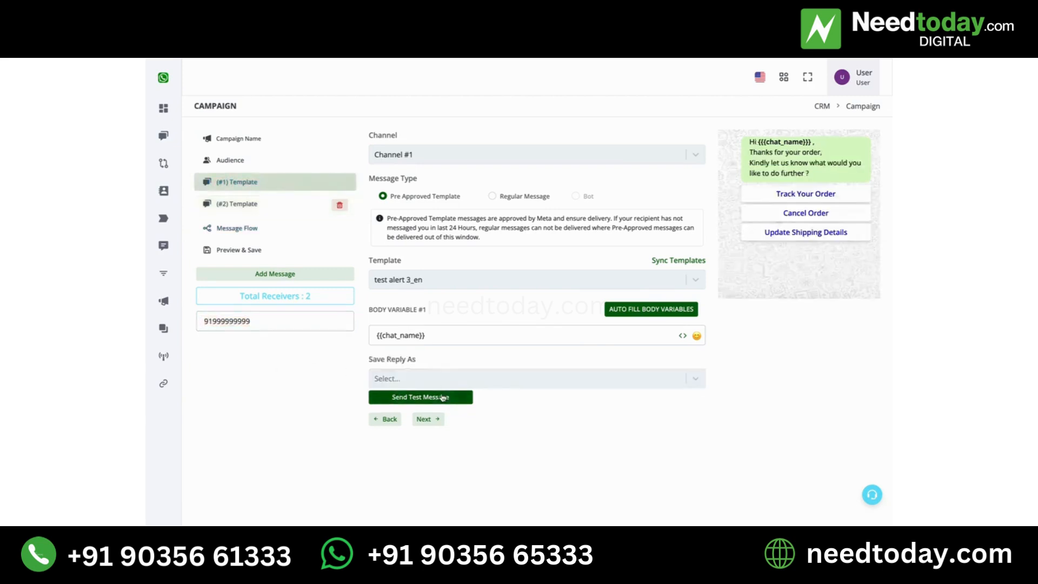
pyautogui.doubleClick(332, 324)
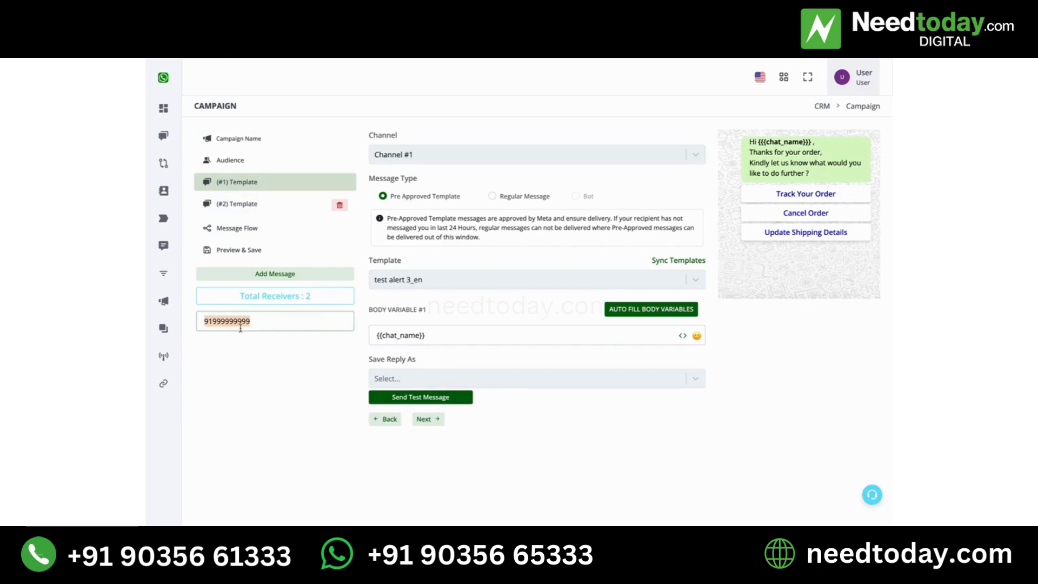
pyautogui.click(247, 205)
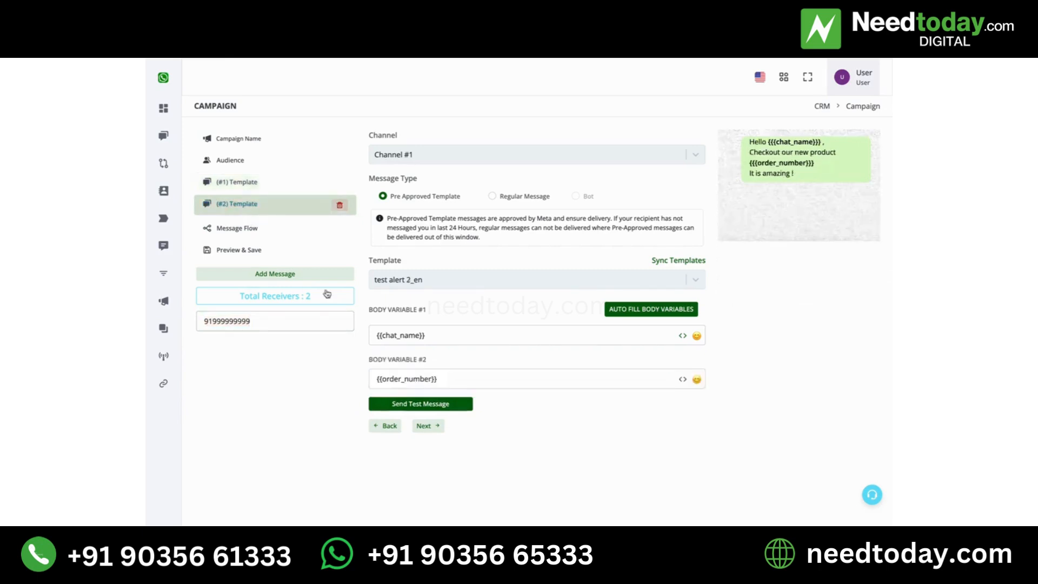
pyautogui.click(249, 185)
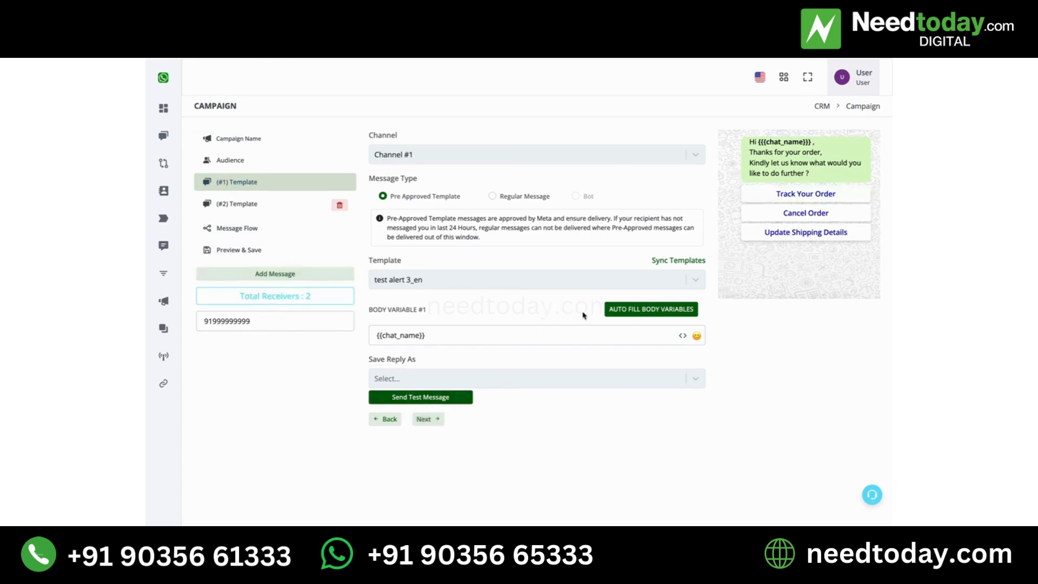
pyautogui.moveTo(813, 142); pyautogui.dragTo(760, 142)
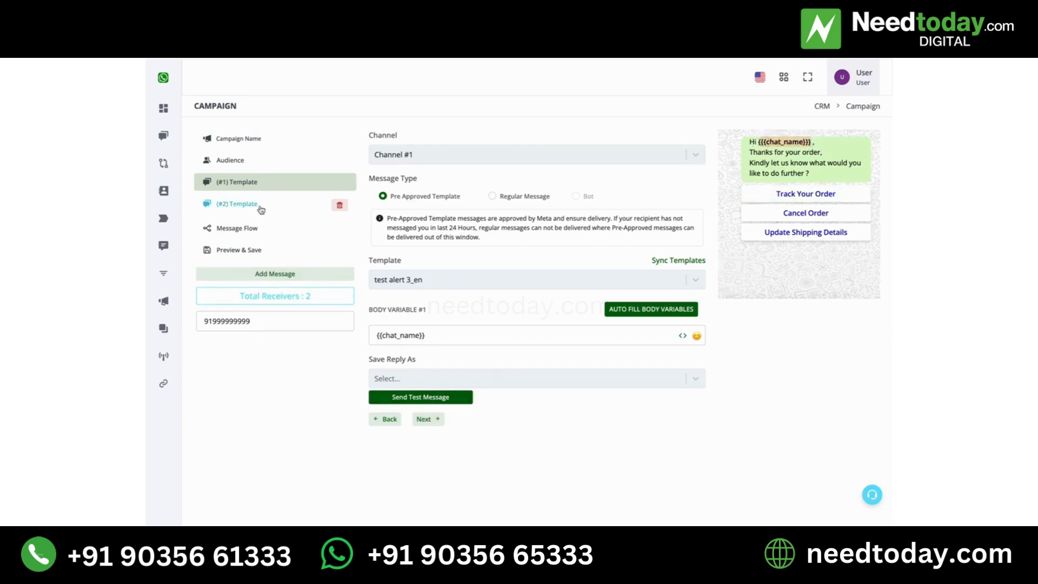
pyautogui.click(278, 212)
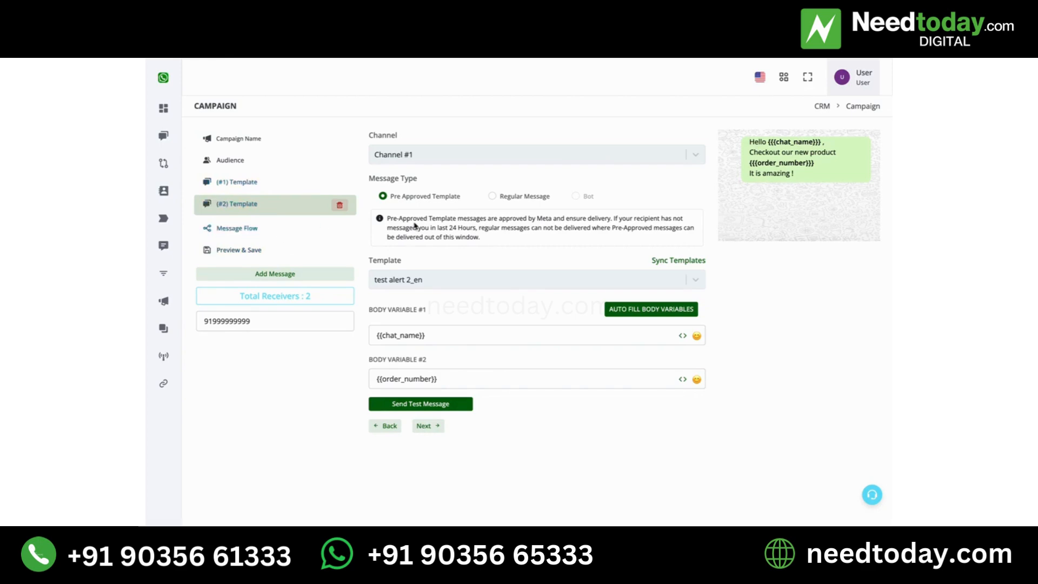
# Set the message flow to One Message to All Contacts with a 1 hour delay between the two templates
pyautogui.click(259, 229)
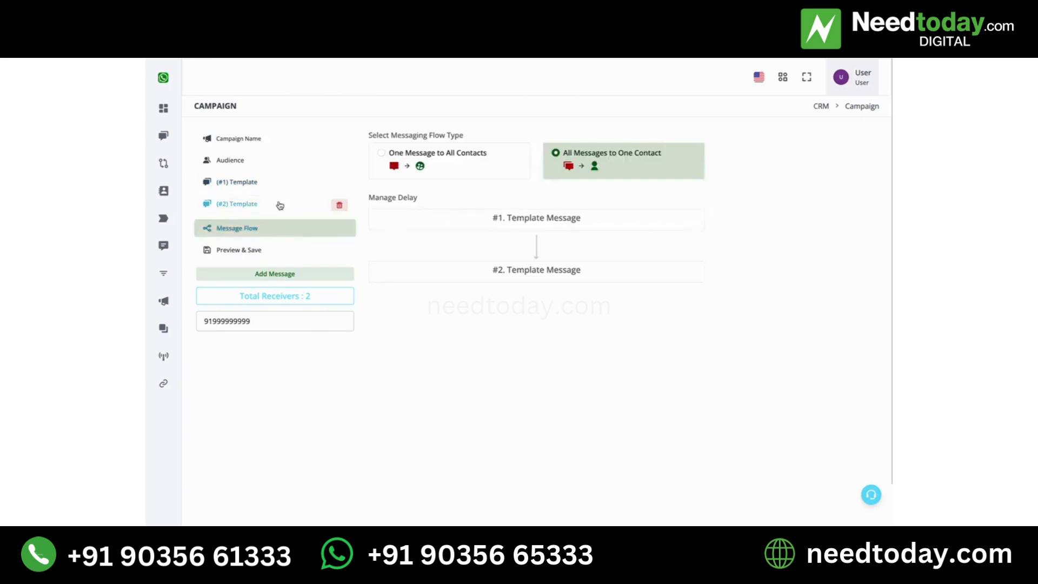
pyautogui.click(398, 158)
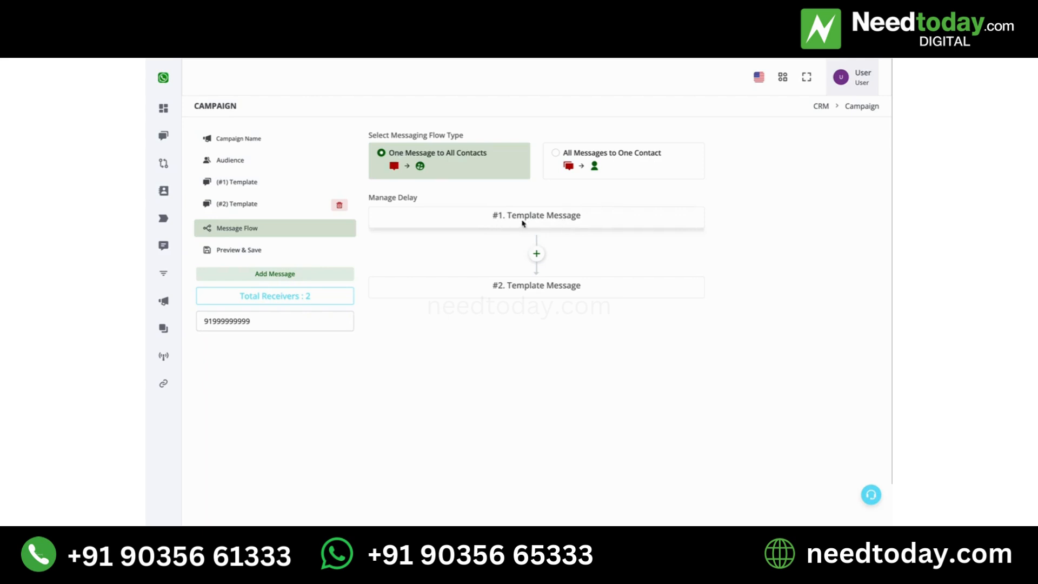
pyautogui.click(538, 255)
pyautogui.click(541, 281)
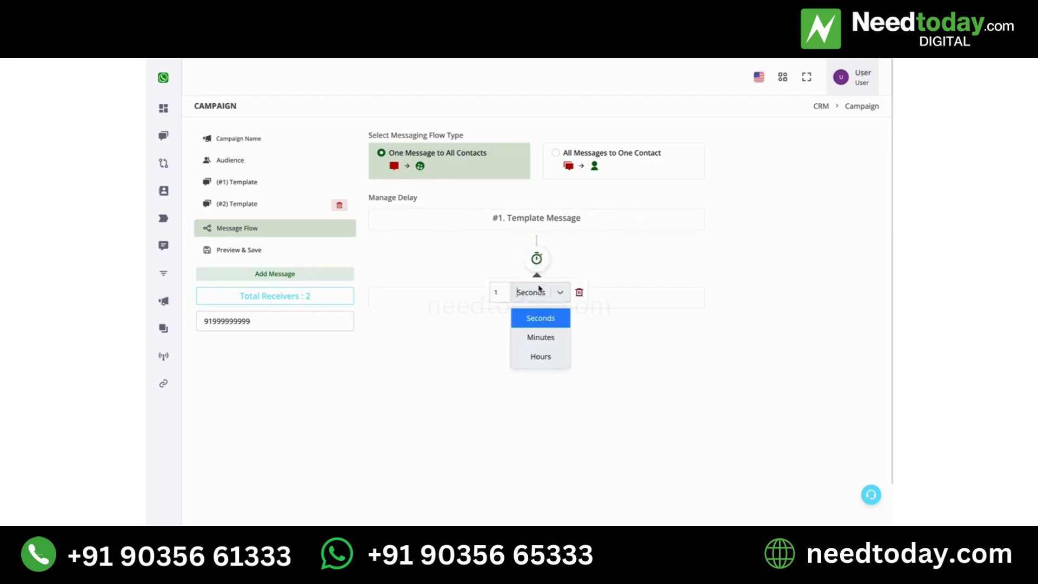
pyautogui.click(544, 354)
pyautogui.click(529, 341)
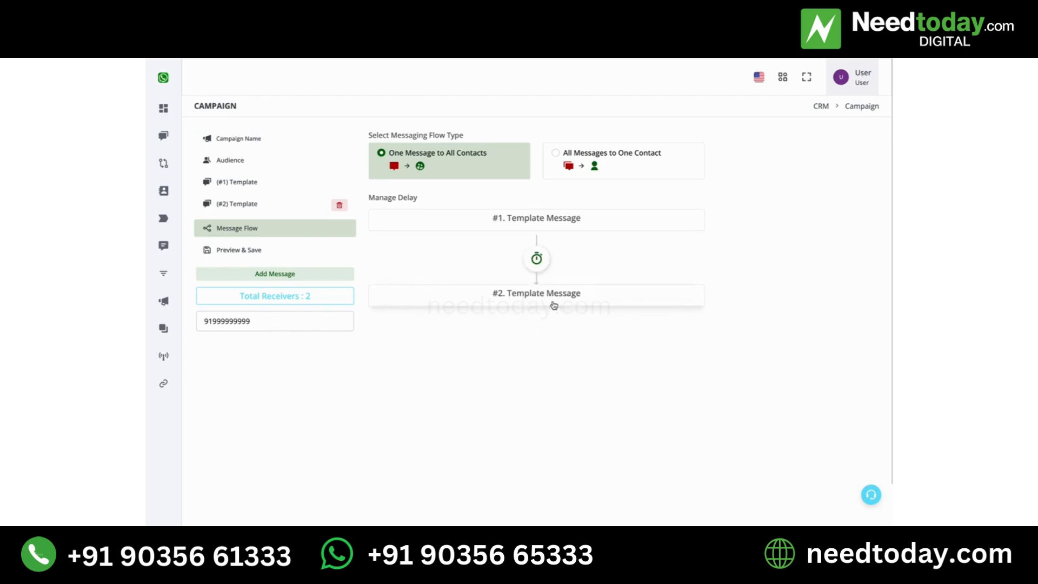
# Try to save the campaign from the preview step
pyautogui.click(280, 251)
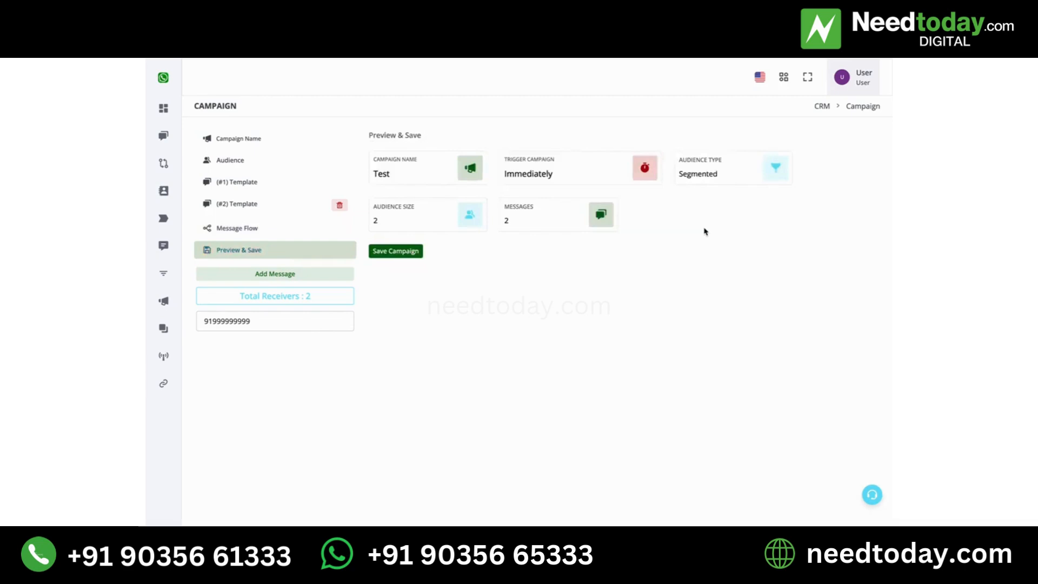
pyautogui.click(394, 252)
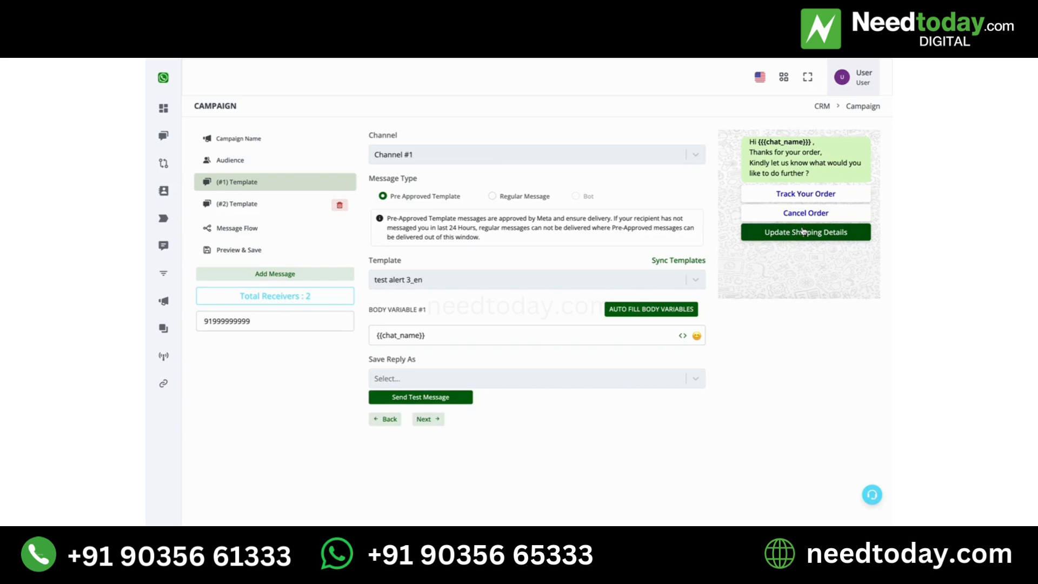
# Set the first template's Save Reply As option to Do Not Save
pyautogui.click(813, 194)
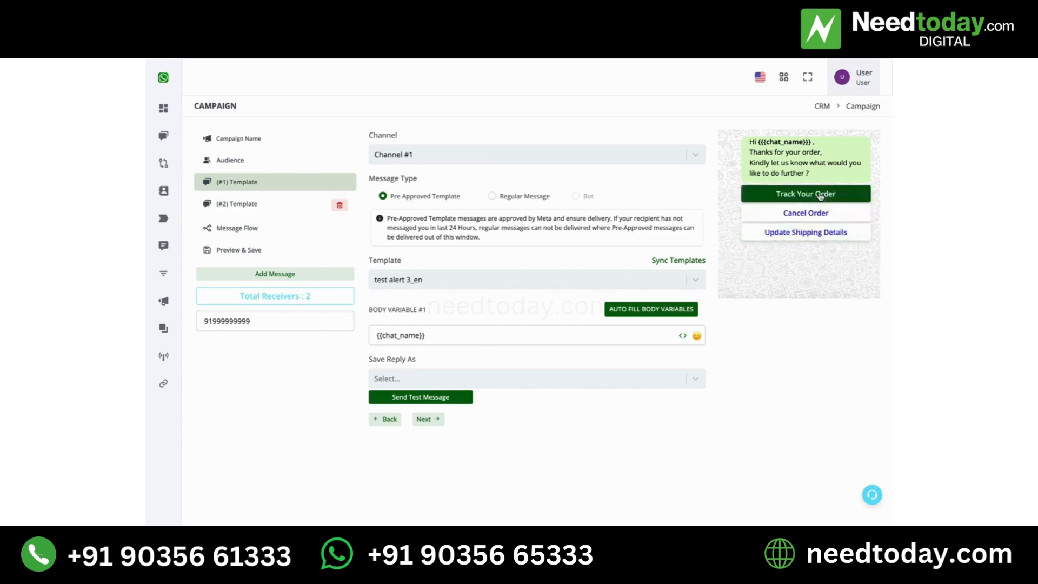
pyautogui.click(813, 212)
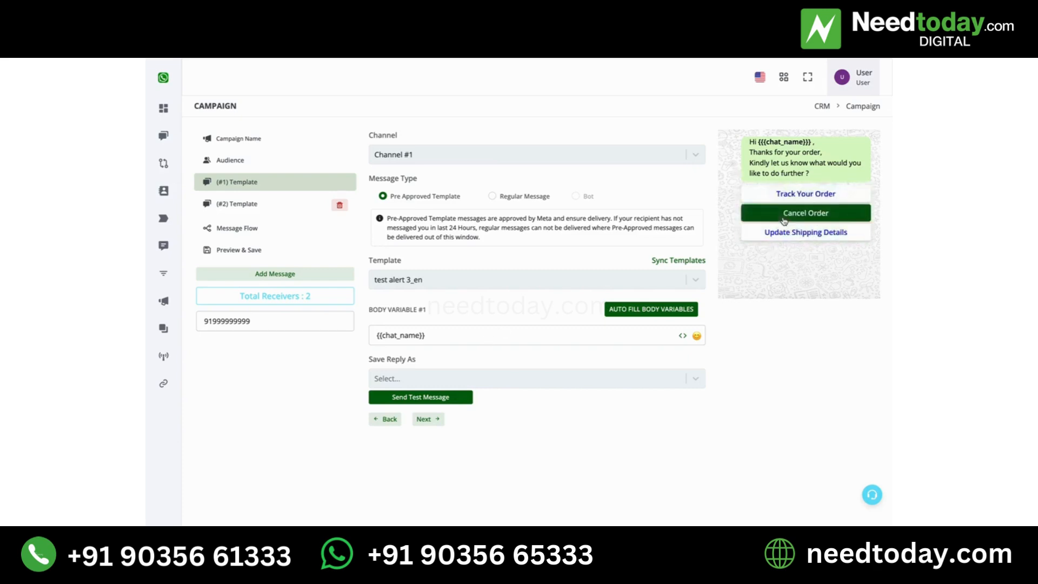
pyautogui.click(644, 384)
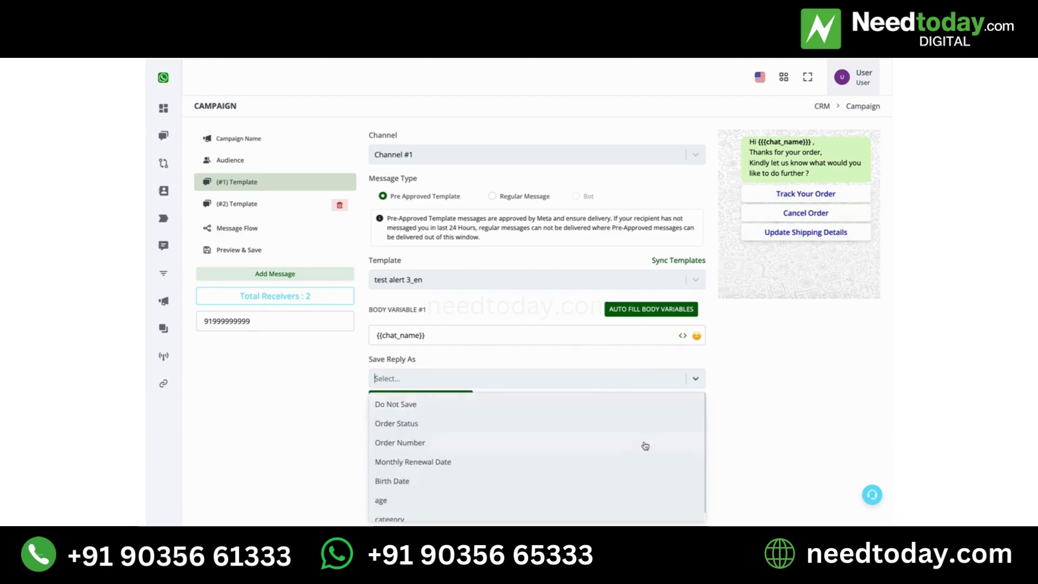
pyautogui.scroll(-1, 645, 446)
pyautogui.click(788, 387)
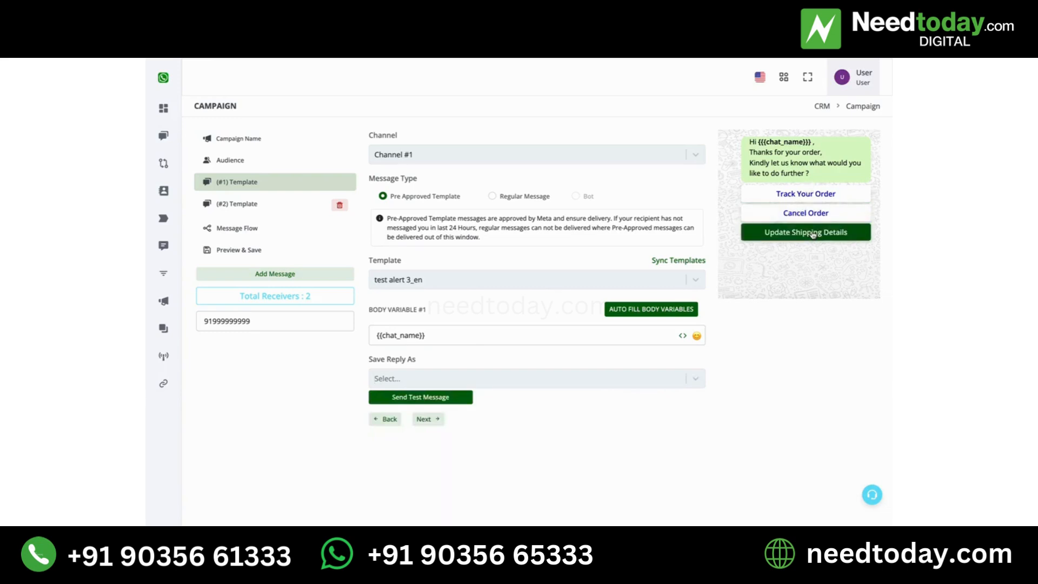
pyautogui.click(642, 383)
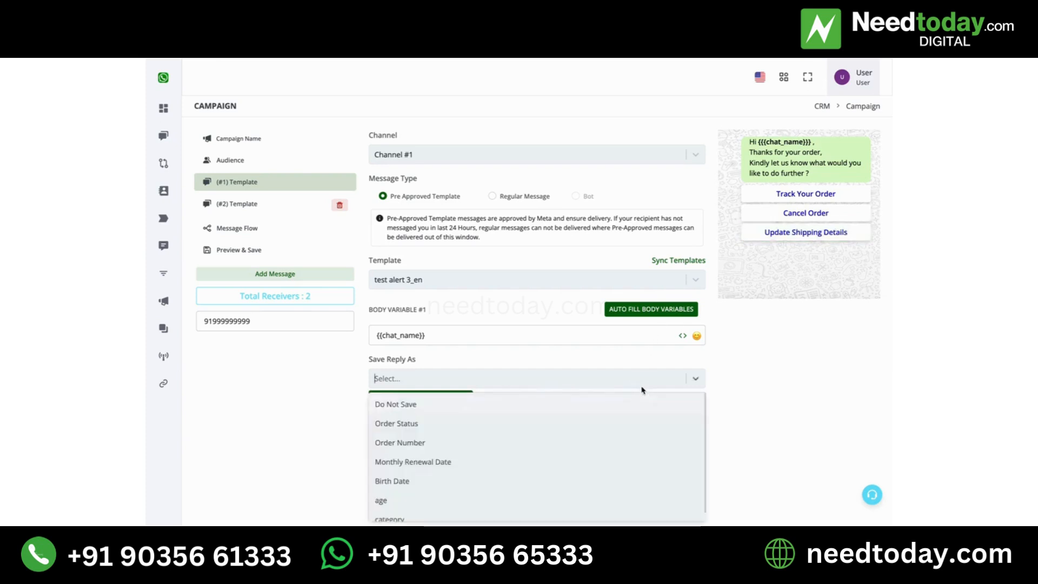
pyautogui.click(395, 406)
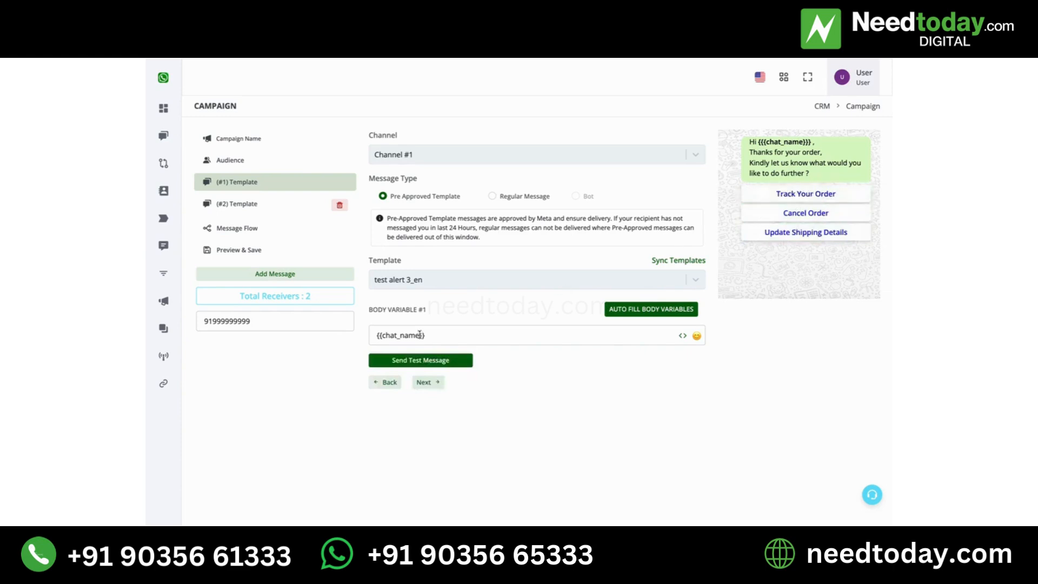
# Save the campaign from the preview step
pyautogui.click(270, 250)
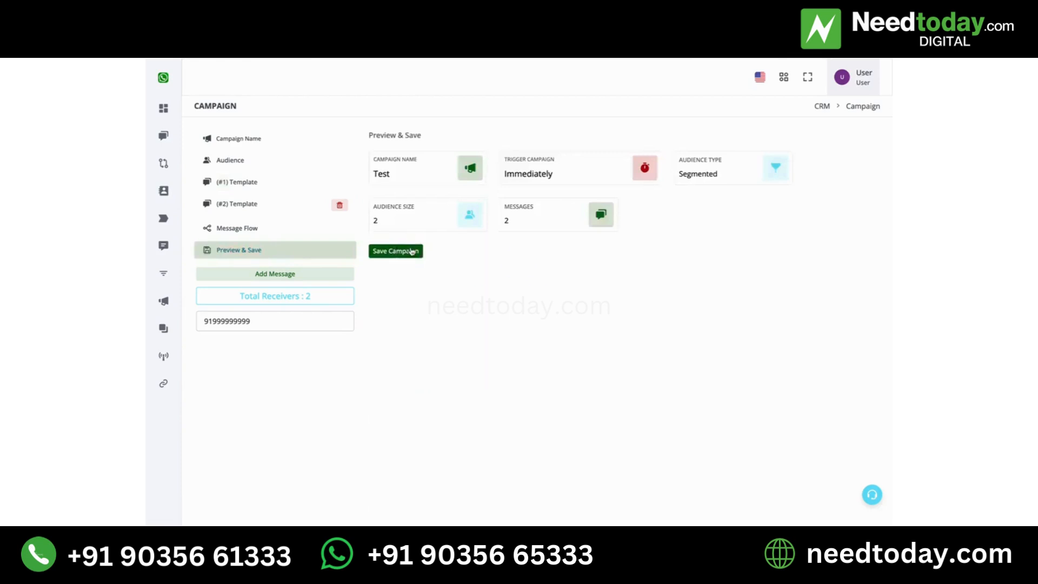
pyautogui.click(412, 252)
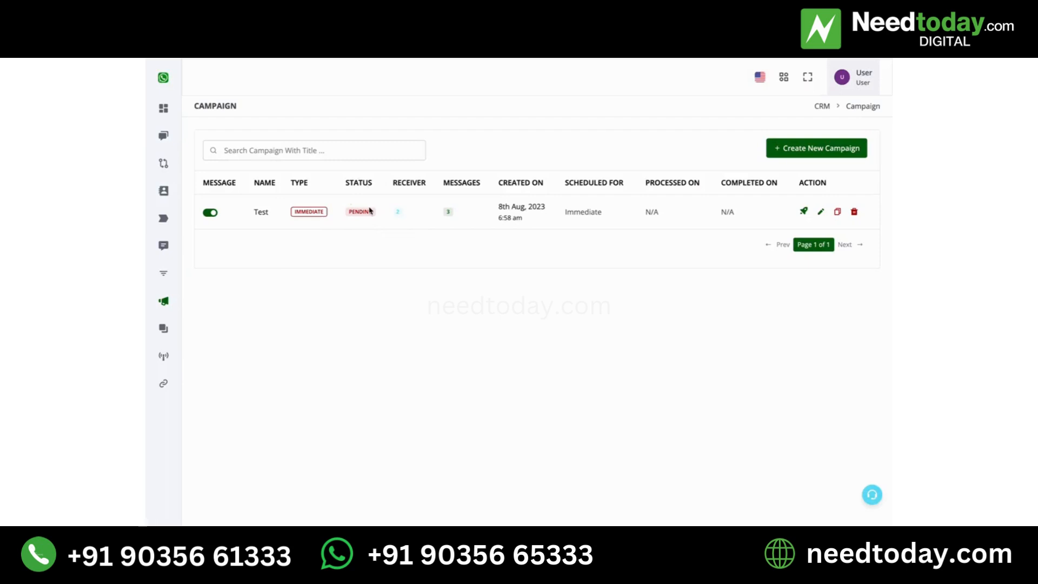
pyautogui.doubleClick(366, 211)
pyautogui.click(365, 212)
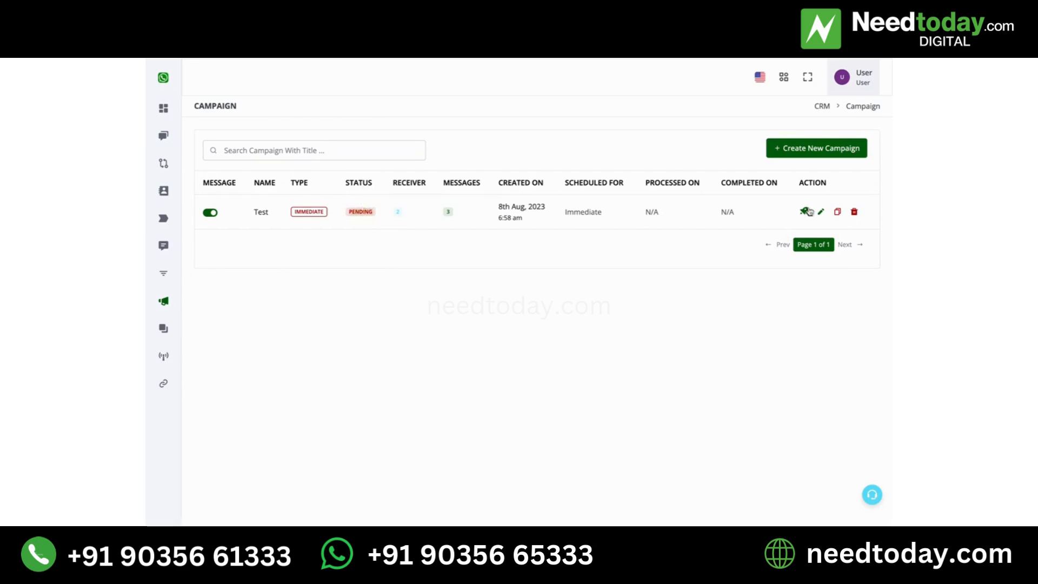